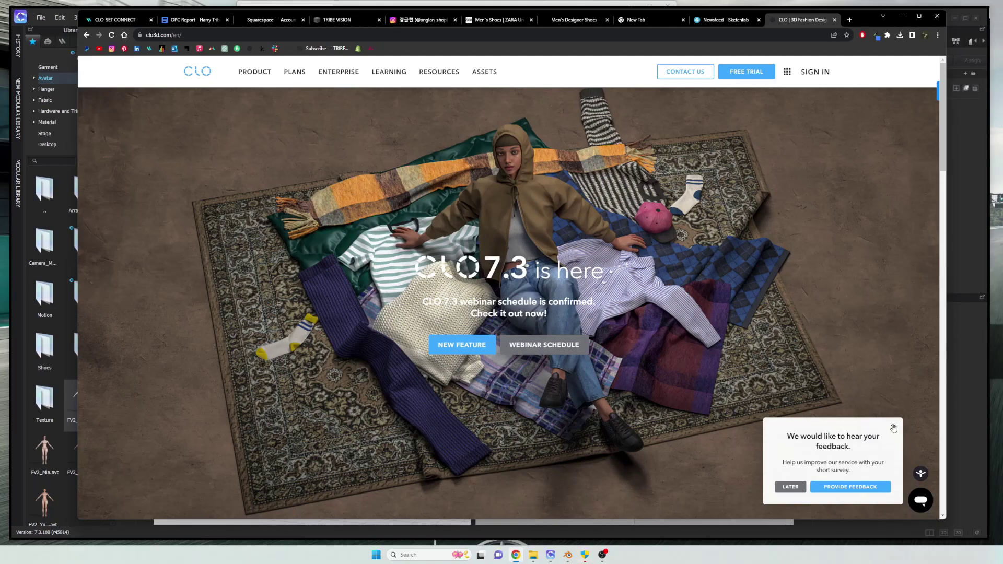
# Dismiss the feedback survey on the CLO website, switch to Sketchfab and search its 3D models for BALENCIAGA DEFENDER.
pyautogui.click(893, 427)
pyautogui.click(893, 426)
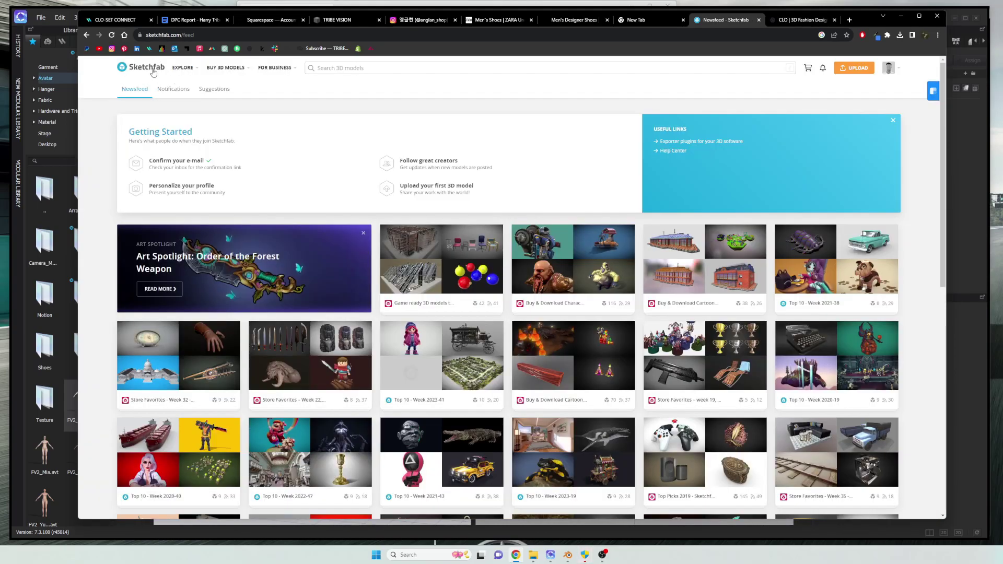
pyautogui.click(338, 67)
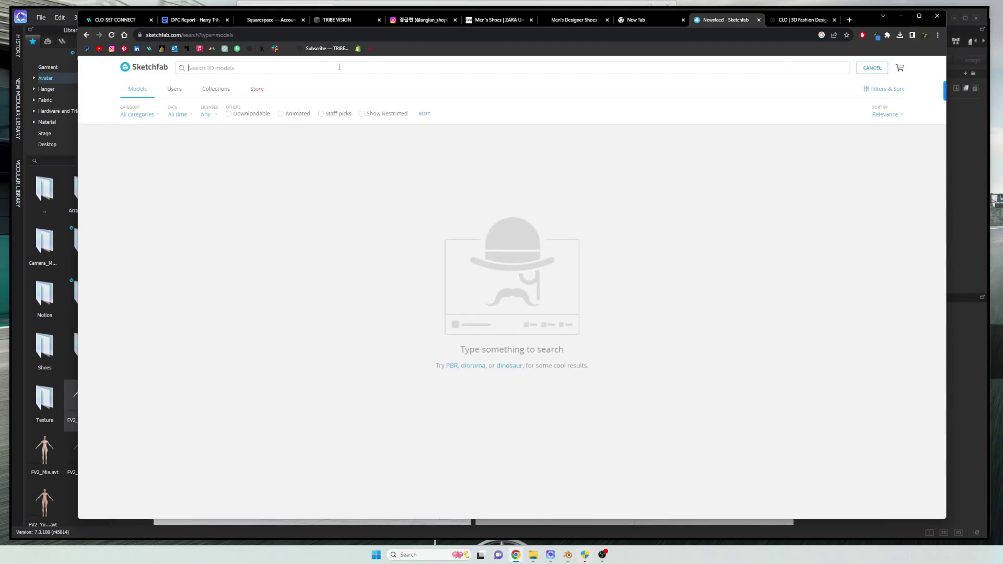
pyautogui.write('BALENCIAG')
pyautogui.write('A DEFENDER')
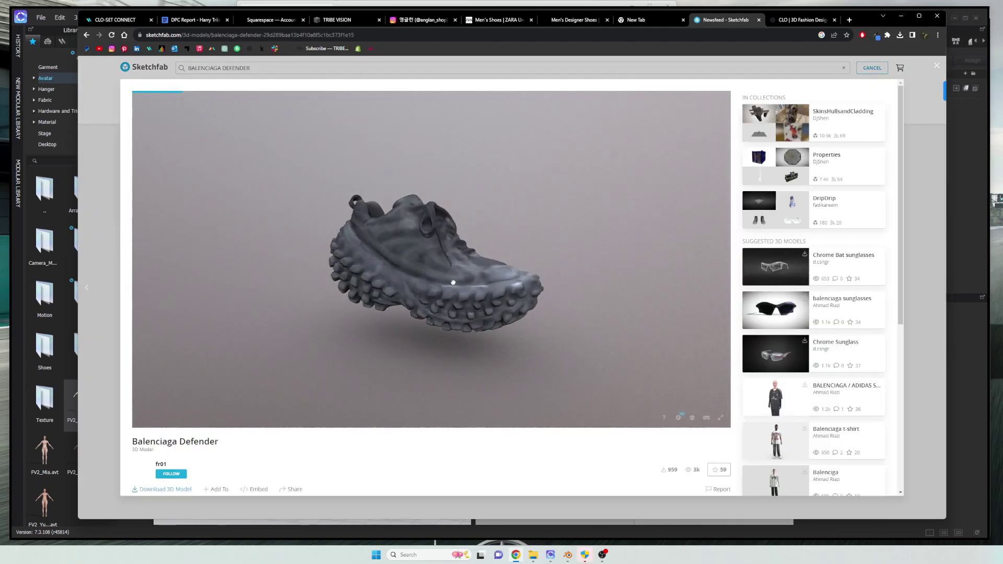
# Inspect the Balenciaga Defender shoe model and download it as a GLB with 4k textures.
pyautogui.moveTo(452, 282)
pyautogui.mouseDown()
pyautogui.moveTo(368, 276)
pyautogui.moveTo(425, 298)
pyautogui.moveTo(316, 293)
pyautogui.moveTo(309, 327)
pyautogui.moveTo(431, 285)
pyautogui.moveTo(496, 285)
pyautogui.moveTo(416, 275)
pyautogui.moveTo(448, 286)
pyautogui.mouseUp()
pyautogui.moveTo(218, 235); pyautogui.dragTo(420, 309)
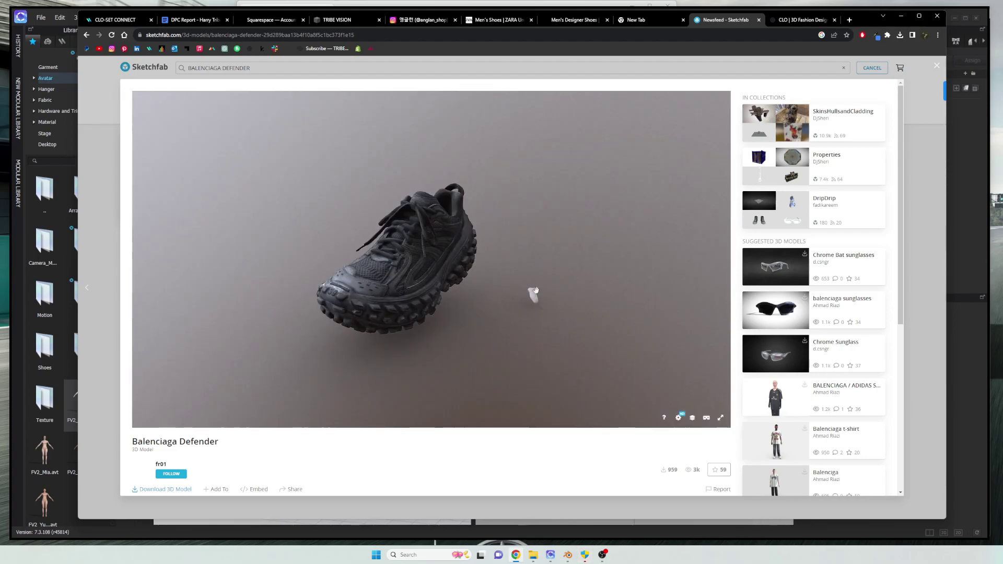
pyautogui.scroll(-1, 249, 468)
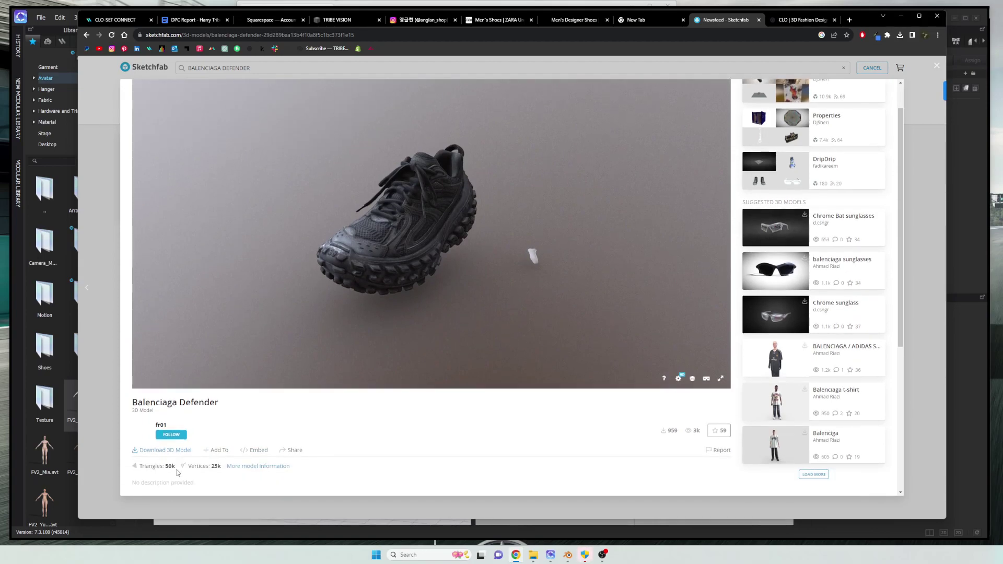
pyautogui.click(173, 450)
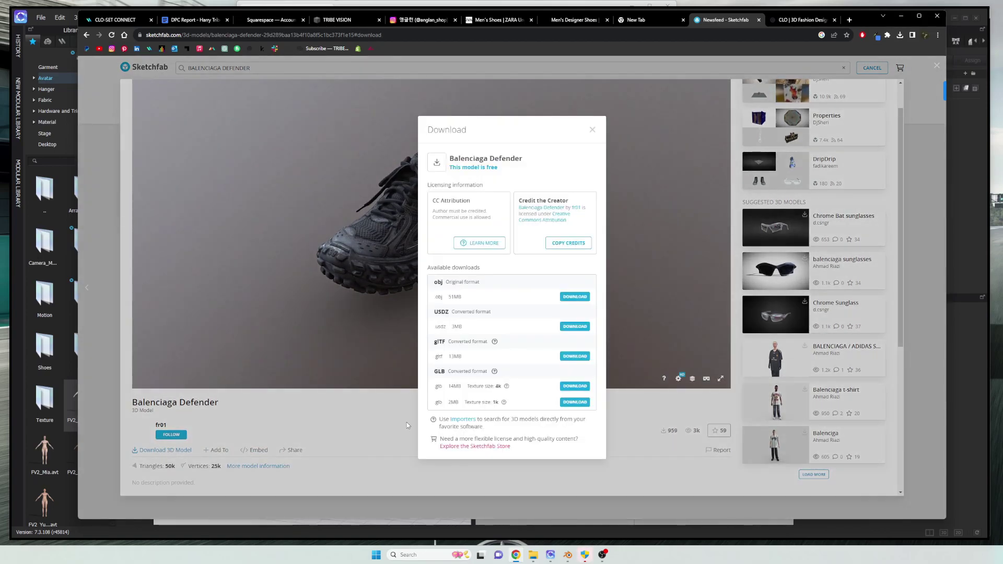
pyautogui.click(575, 386)
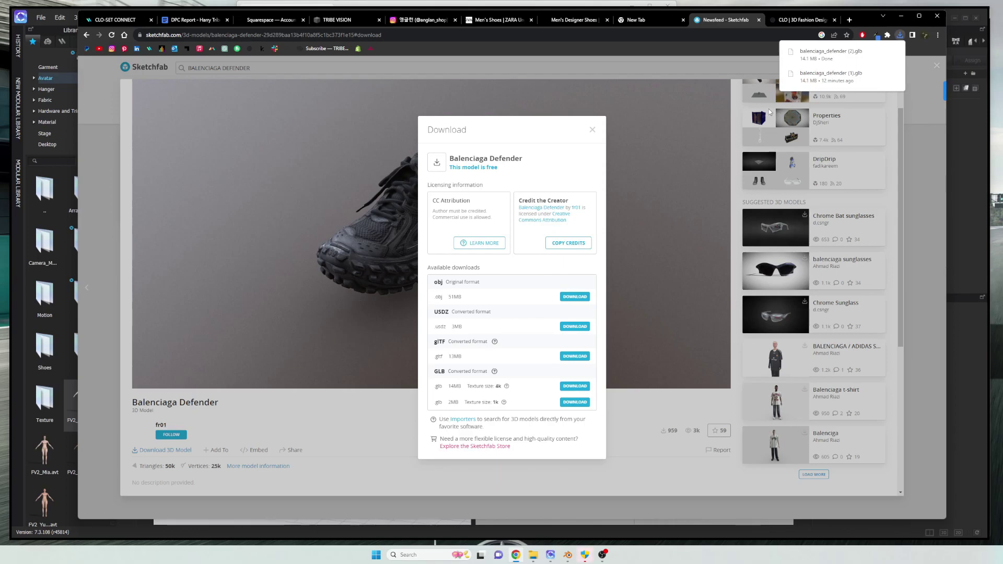
pyautogui.click(592, 130)
# Switch to CLO and load the FV2_Mannequin avatar from the Female_V2 library folder.
pyautogui.hotkey('alt', 'Tab')
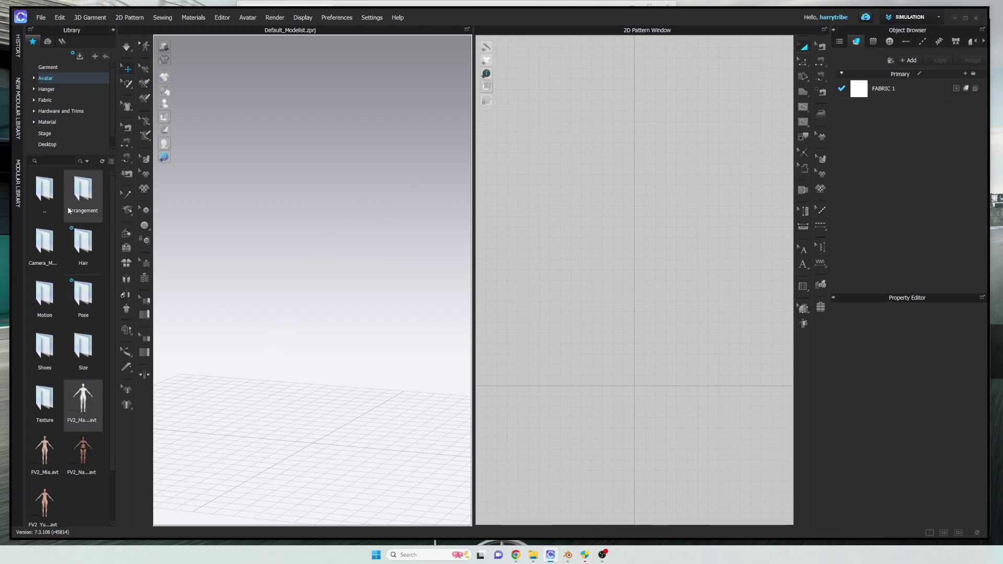
pyautogui.doubleClick(45, 189)
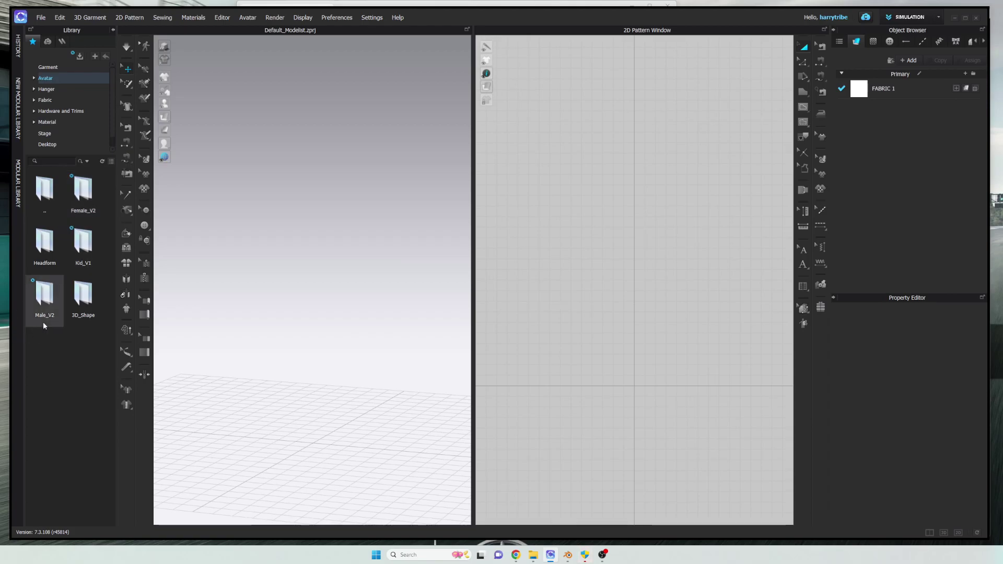
pyautogui.doubleClick(80, 207)
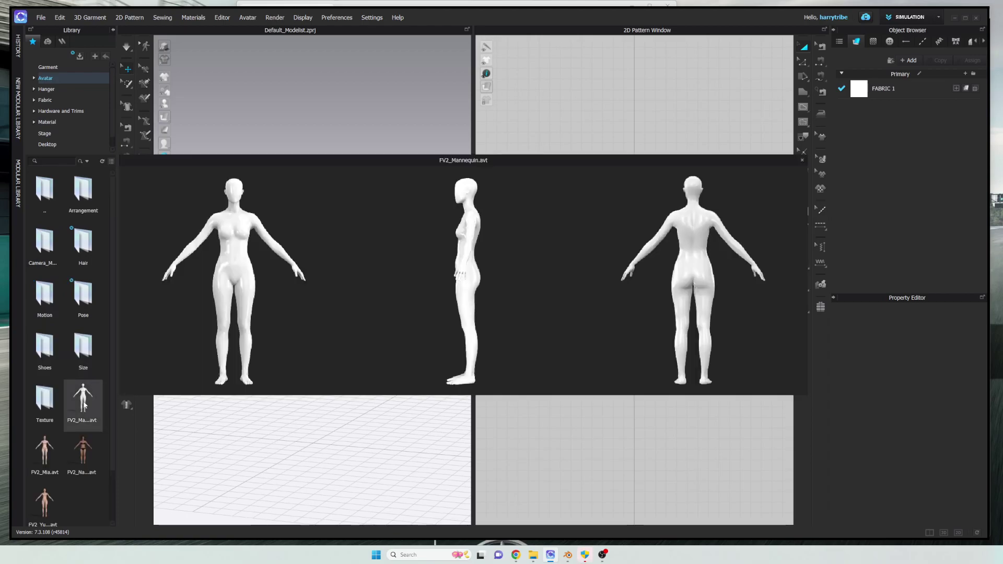
pyautogui.doubleClick(85, 404)
pyautogui.moveTo(330, 287); pyautogui.dragTo(307, 324, button='right')
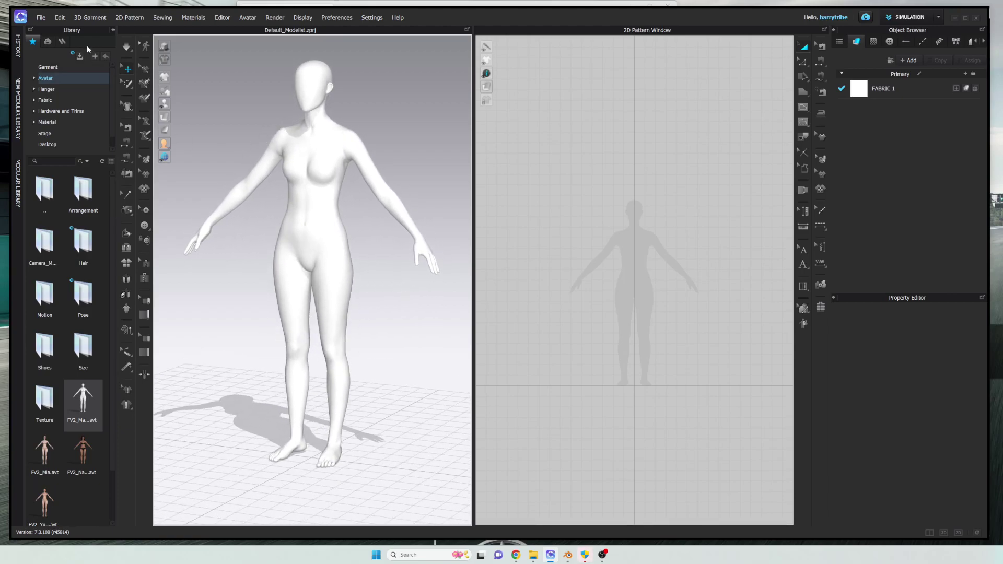
# Export the mannequin avatar as an FBX, overwriting CLOFEMALEFLAT.fbx in the FBX folder and accepting the current export settings.
pyautogui.click(41, 19)
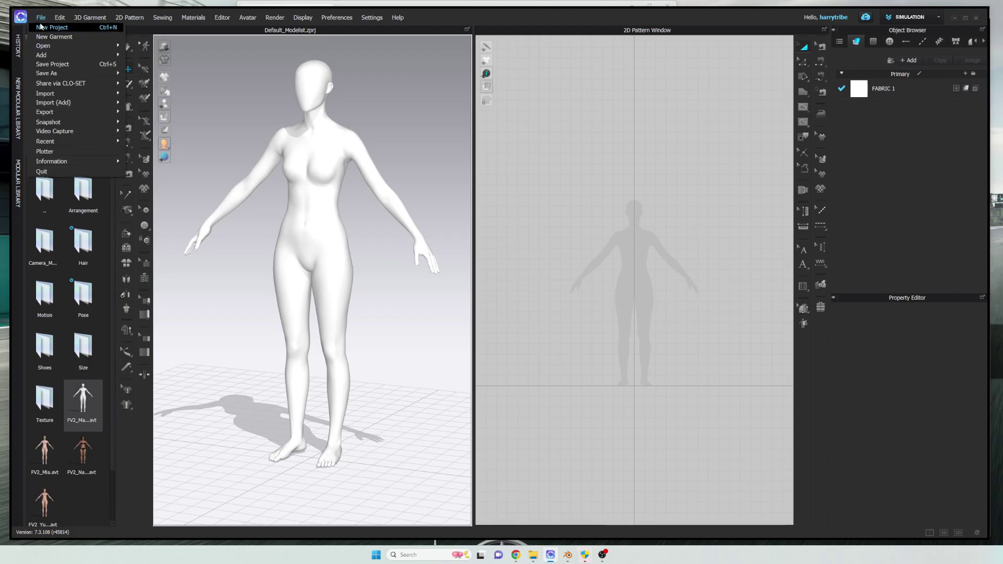
pyautogui.moveTo(50, 113)
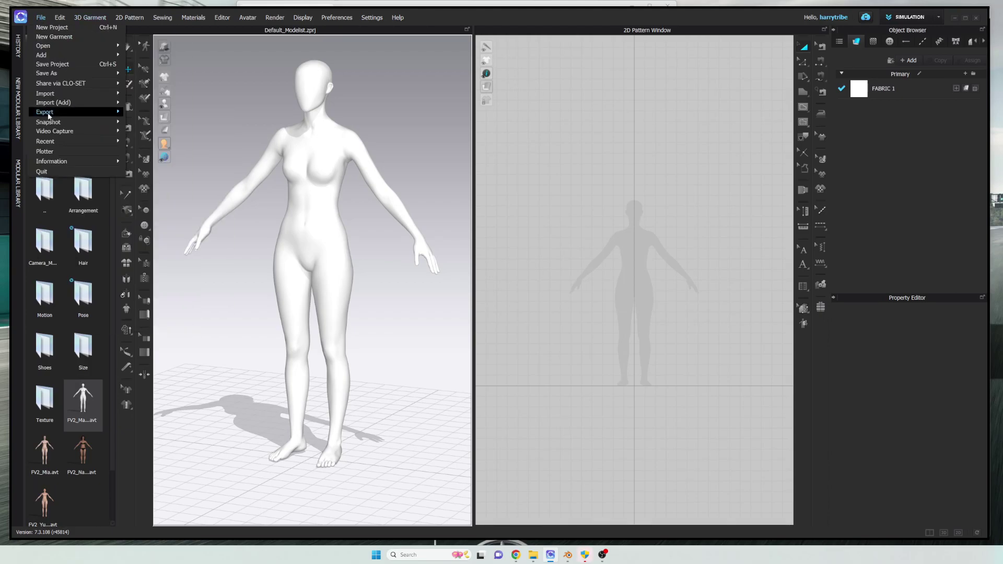
pyautogui.click(138, 187)
pyautogui.click(112, 94)
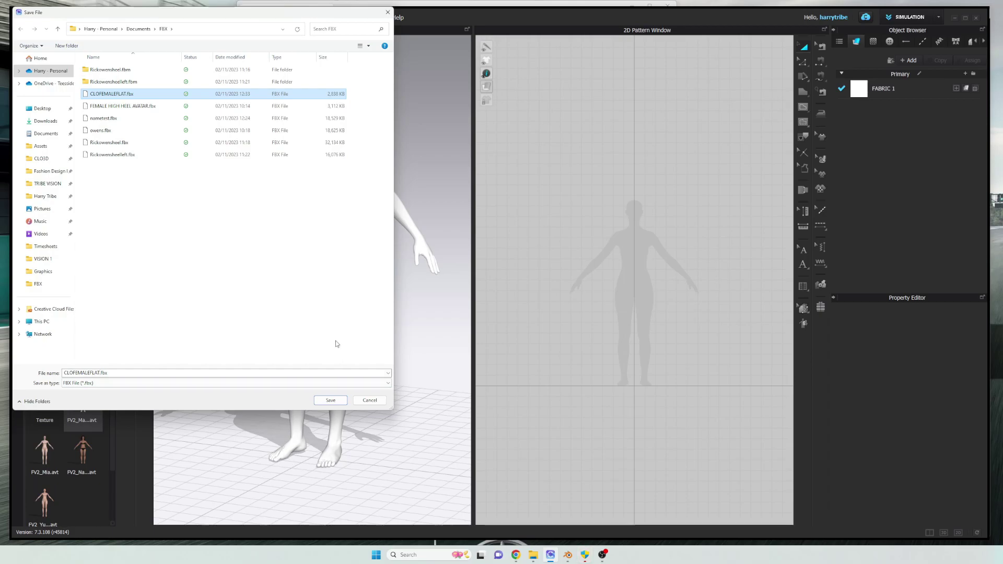
pyautogui.click(330, 400)
pyautogui.click(508, 279)
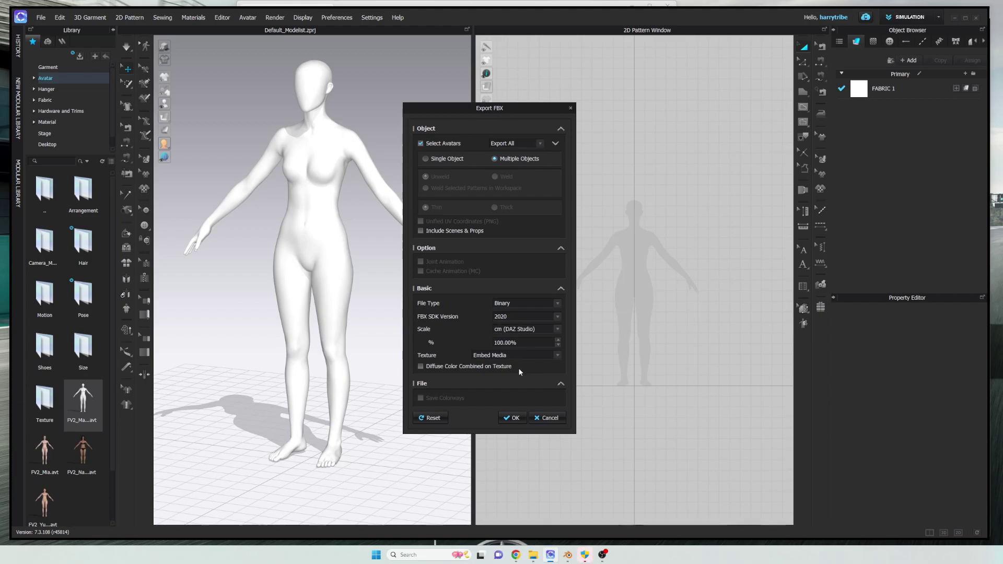
pyautogui.click(512, 417)
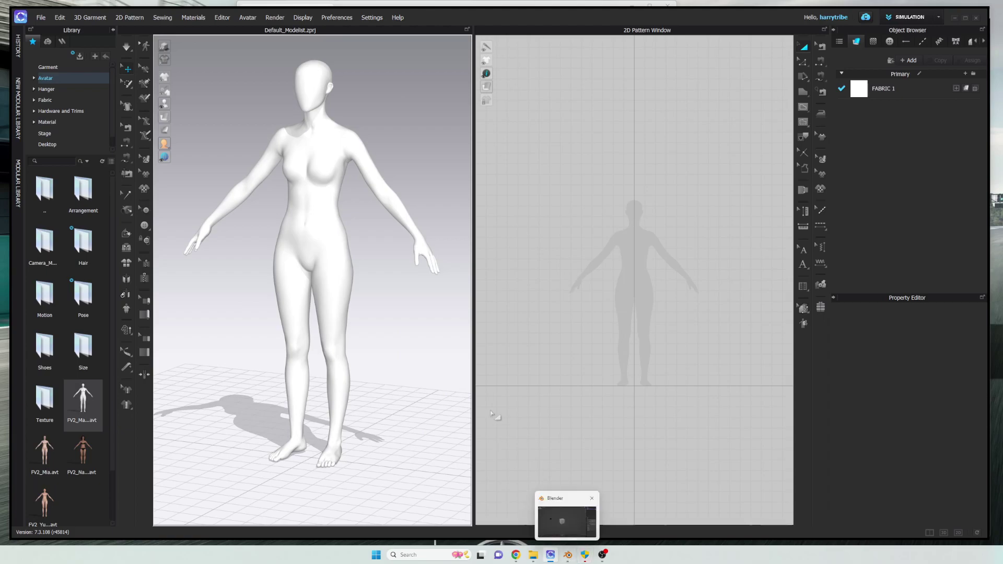
# Switch to Blender, dismiss the splash screen and delete the default cube.
pyautogui.click(569, 557)
pyautogui.click(636, 346)
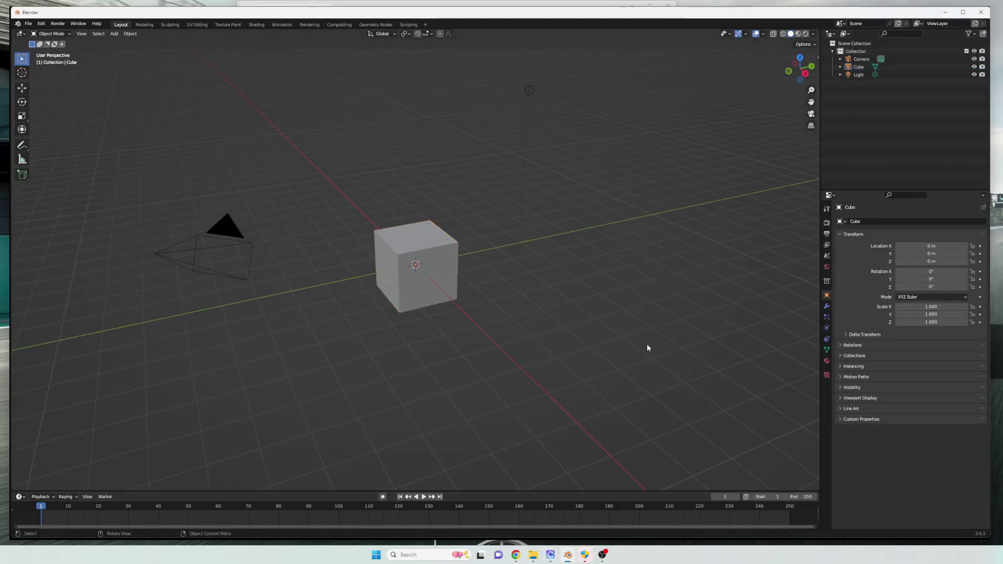
pyautogui.click(449, 246)
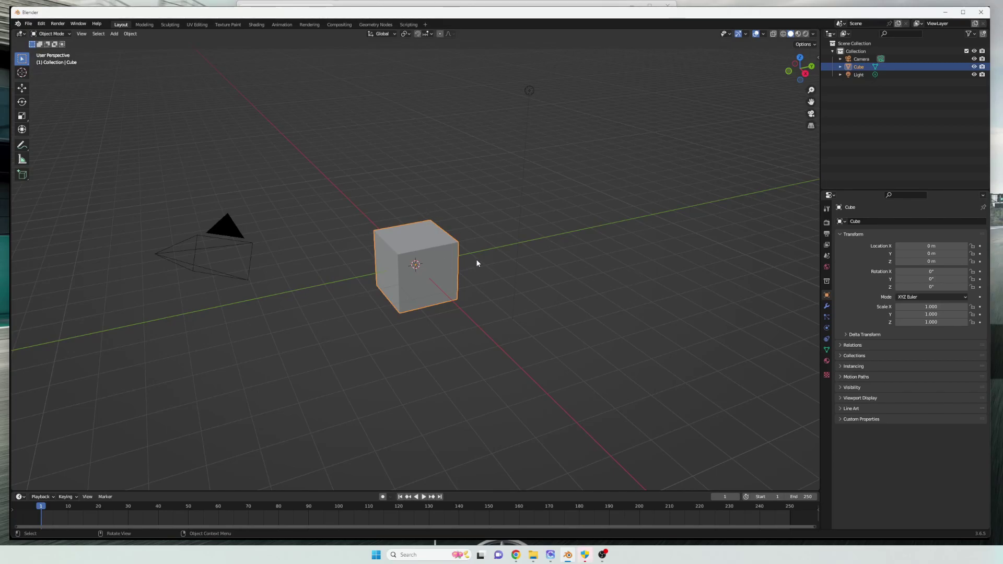
pyautogui.press('Delete')
# Import CLOFEMALEFLAT.fbx into the scene, frame the whole mannequin and deselect it.
pyautogui.click(28, 24)
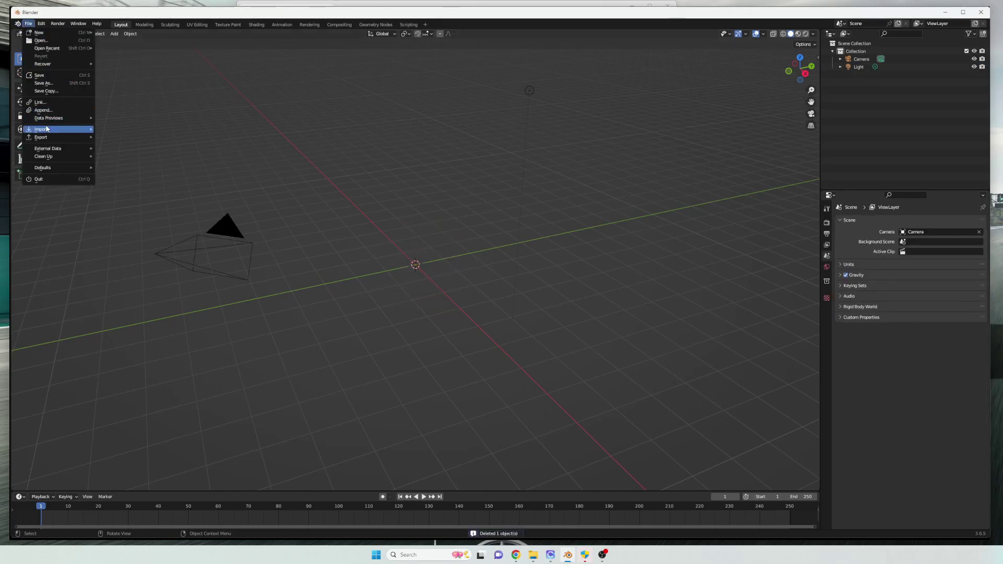
pyautogui.moveTo(46, 128)
pyautogui.click(125, 216)
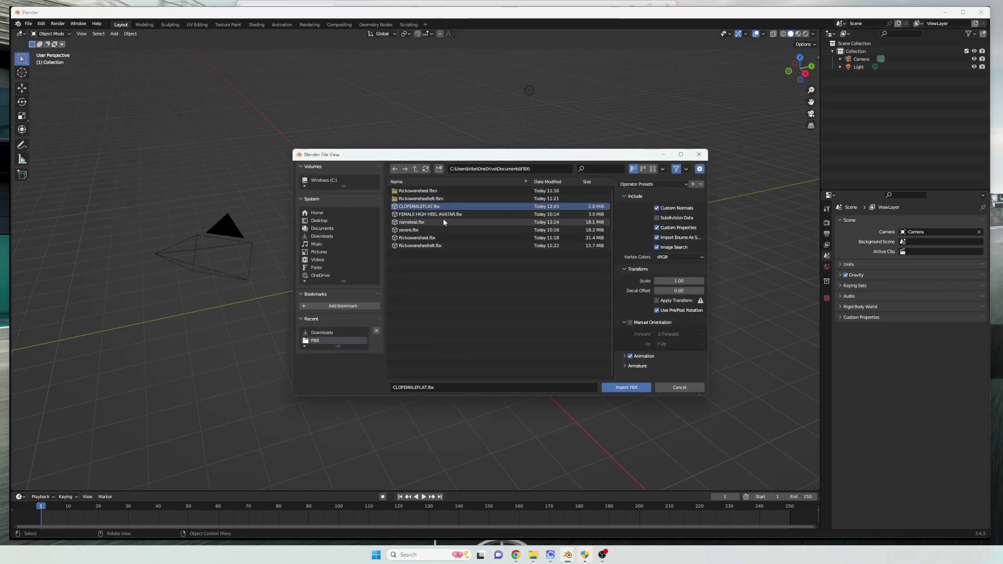
pyautogui.click(626, 387)
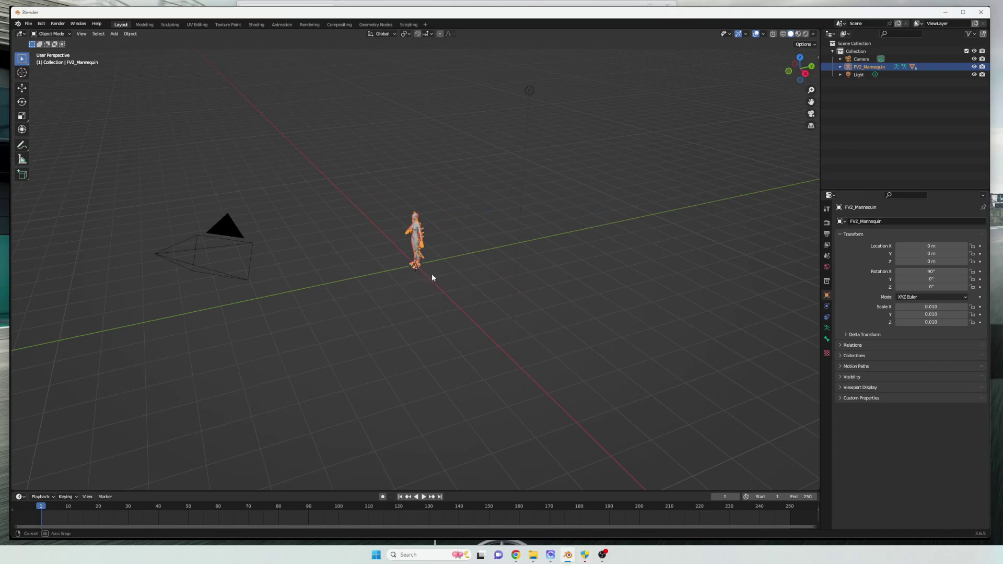
pyautogui.moveTo(431, 273); pyautogui.dragTo(456, 273, button='middle')
pyautogui.scroll(7, 424, 207)
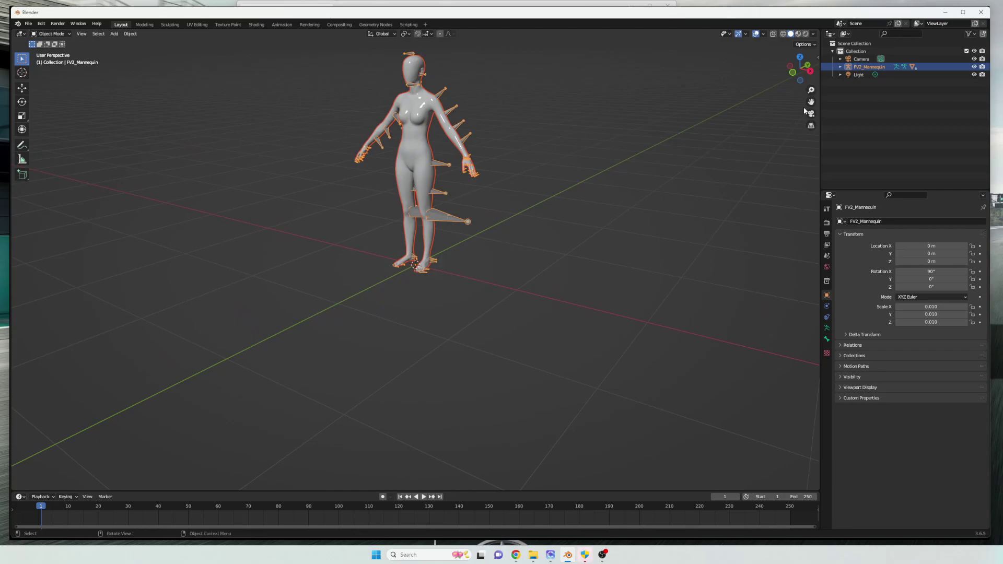
pyautogui.moveTo(810, 102); pyautogui.dragTo(805, 183)
pyautogui.scroll(2, 717, 131)
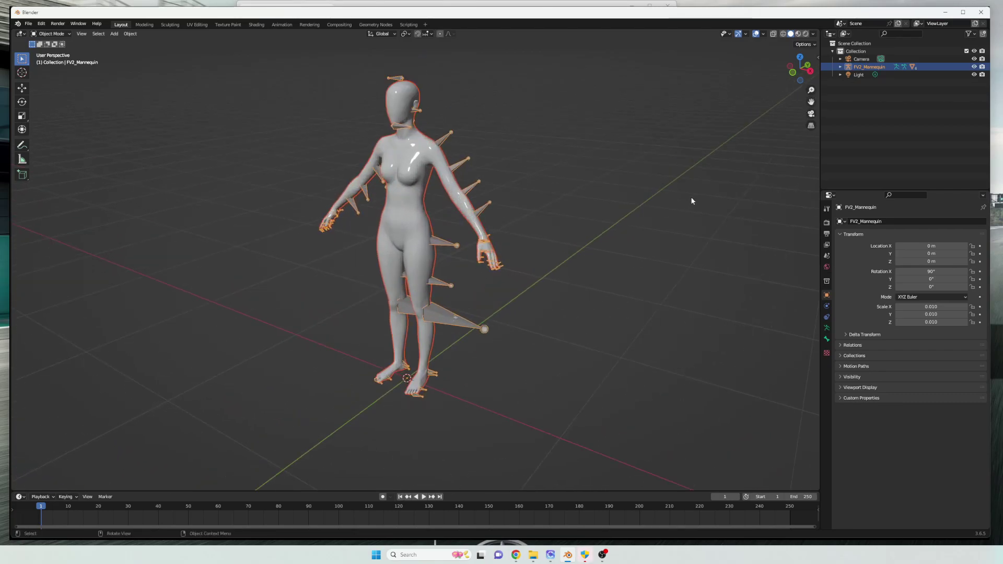
pyautogui.click(515, 135)
# Import the shoe file balenciaga_defender (2).glb from Downloads as glTF 2.0.
pyautogui.click(28, 24)
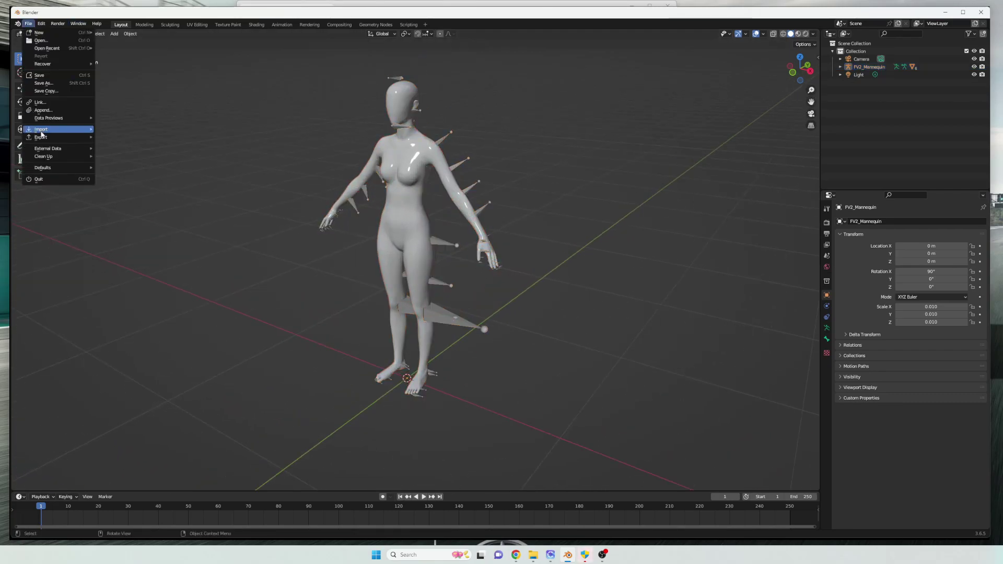
pyautogui.moveTo(46, 135)
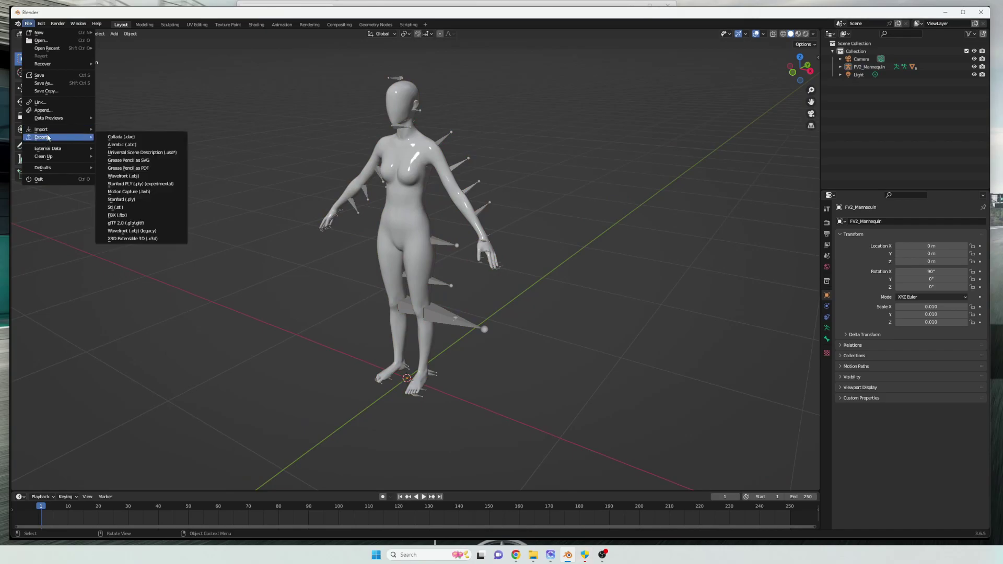
pyautogui.click(134, 224)
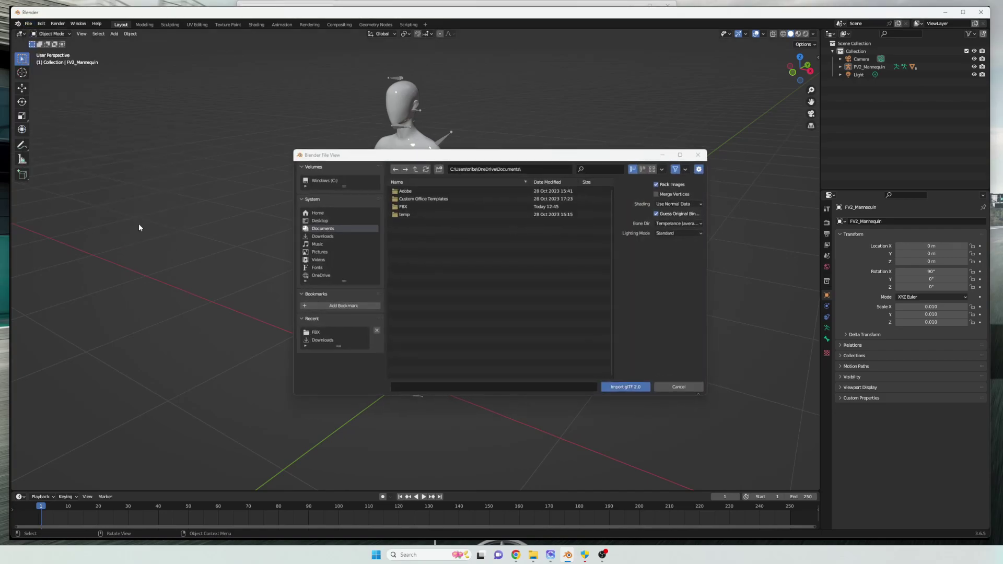
pyautogui.click(449, 214)
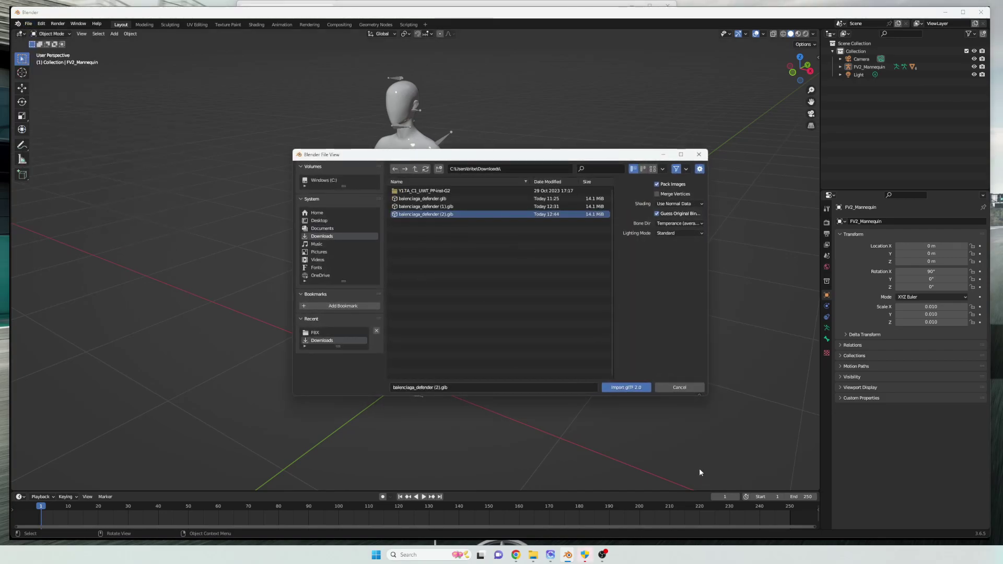
pyautogui.click(623, 388)
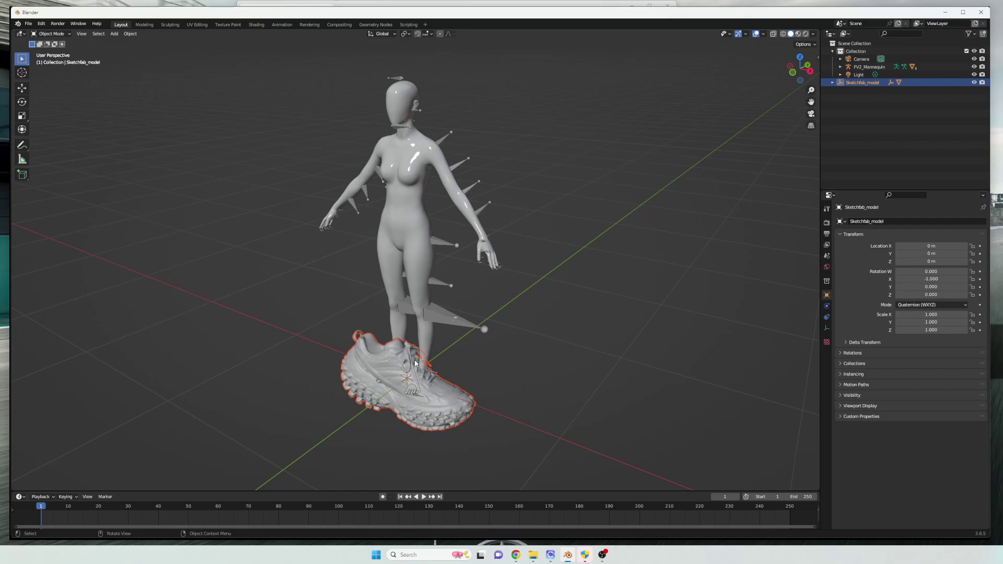
# Inspect the shoe around the mannequin's feet and select the shoe mesh together with its small stray fragment.
pyautogui.scroll(-4, 428, 253)
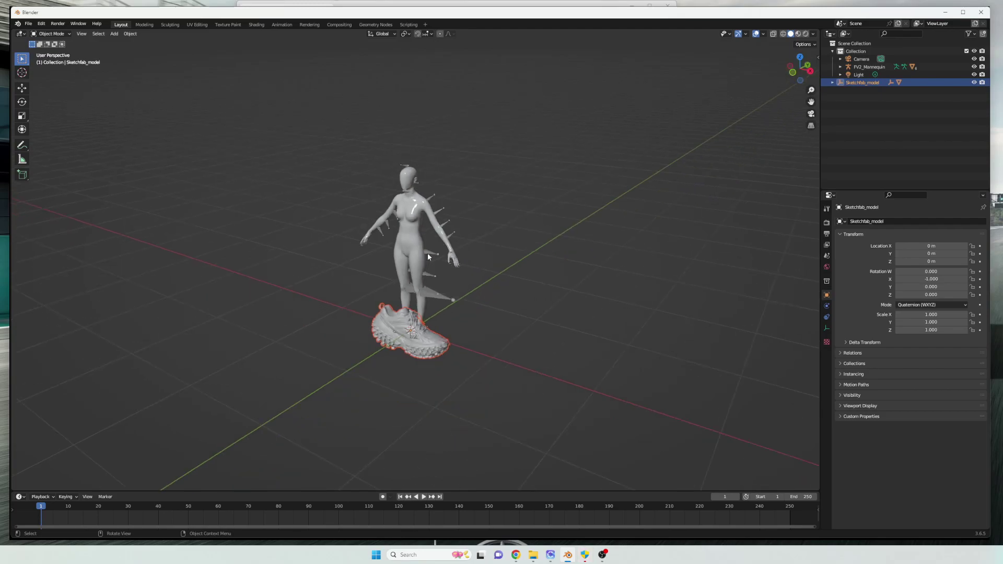
pyautogui.scroll(3, 429, 255)
pyautogui.scroll(-2, 470, 266)
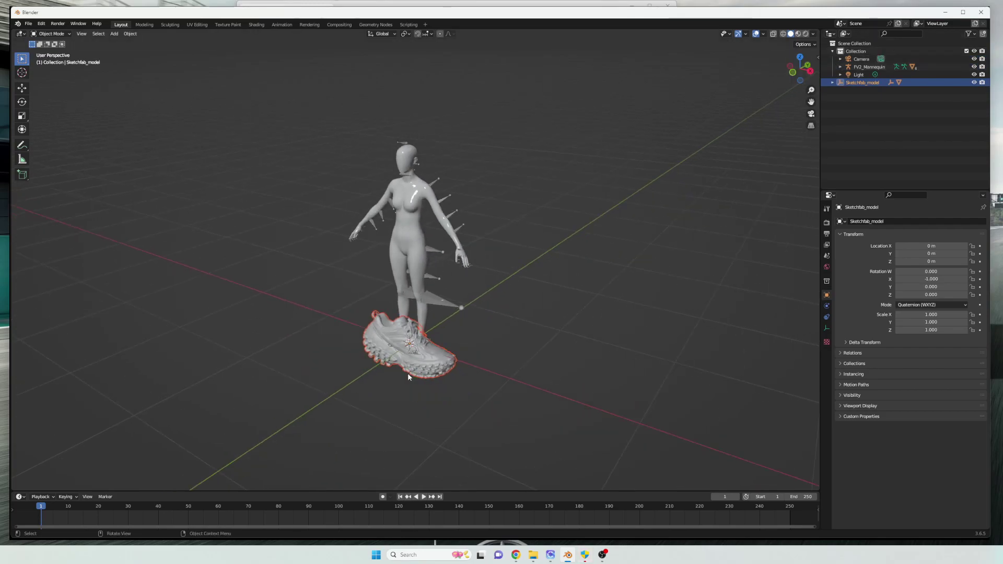
pyautogui.moveTo(354, 369)
pyautogui.mouseDown(button='middle')
pyautogui.moveTo(477, 336)
pyautogui.moveTo(340, 340)
pyautogui.moveTo(492, 343)
pyautogui.moveTo(583, 331)
pyautogui.mouseUp(button='middle')
pyautogui.click(524, 293)
pyautogui.moveTo(524, 293)
pyautogui.mouseDown(button='middle')
pyautogui.moveTo(512, 329)
pyautogui.moveTo(526, 307)
pyautogui.mouseUp(button='middle')
pyautogui.click(452, 351)
pyautogui.scroll(2, 424, 390)
pyautogui.click(448, 425)
pyautogui.click(359, 412)
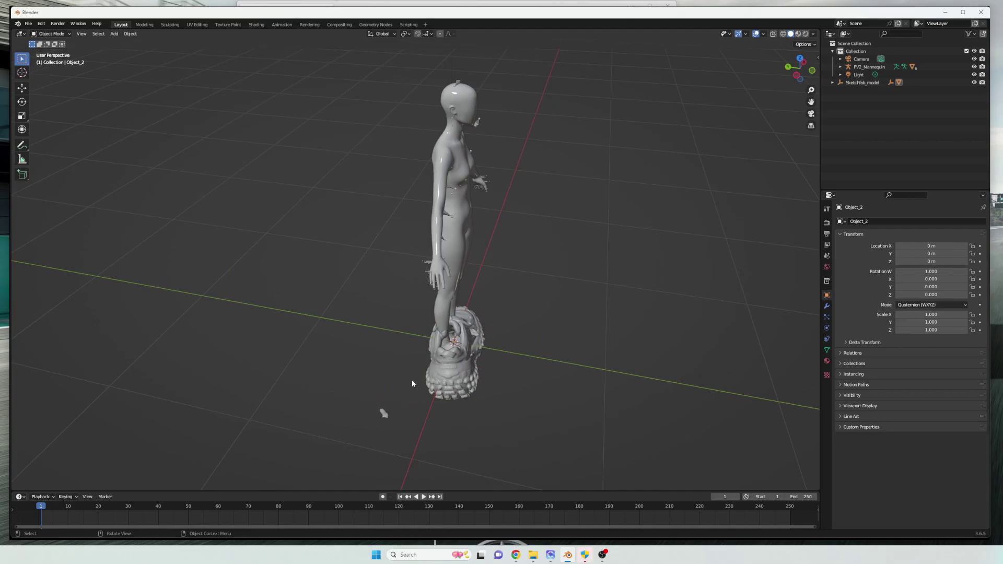
pyautogui.moveTo(460, 370); pyautogui.dragTo(390, 420)
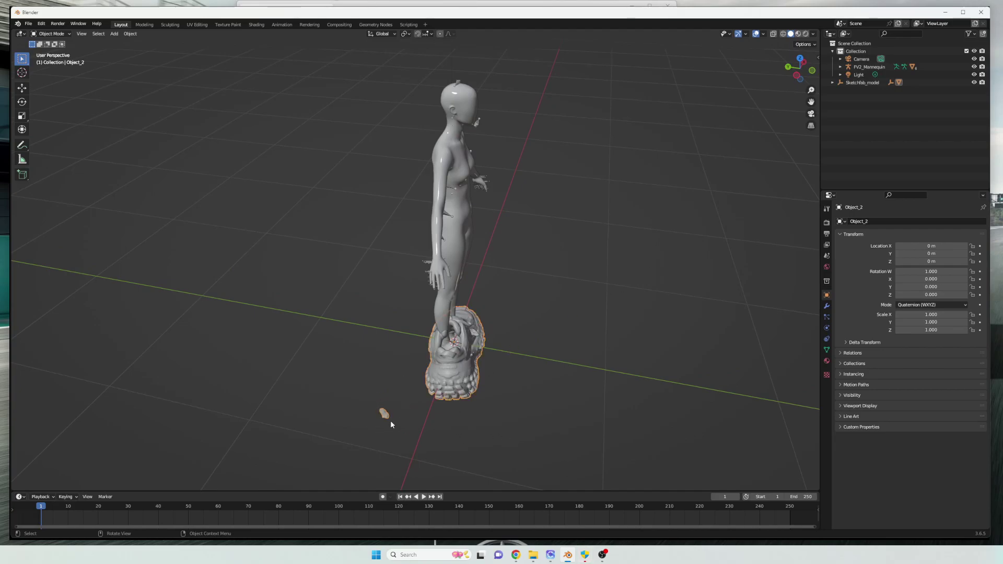
# In Edit Mode, select and delete the small stray fragment of the shoe mesh lying apart from the shoe.
pyautogui.click(69, 35)
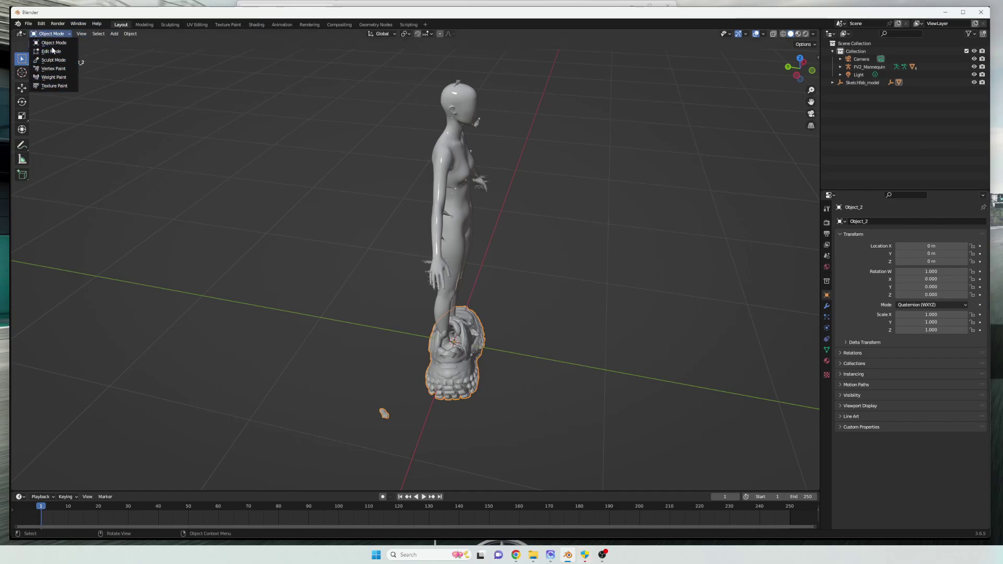
pyautogui.click(53, 51)
pyautogui.moveTo(369, 399); pyautogui.dragTo(401, 433)
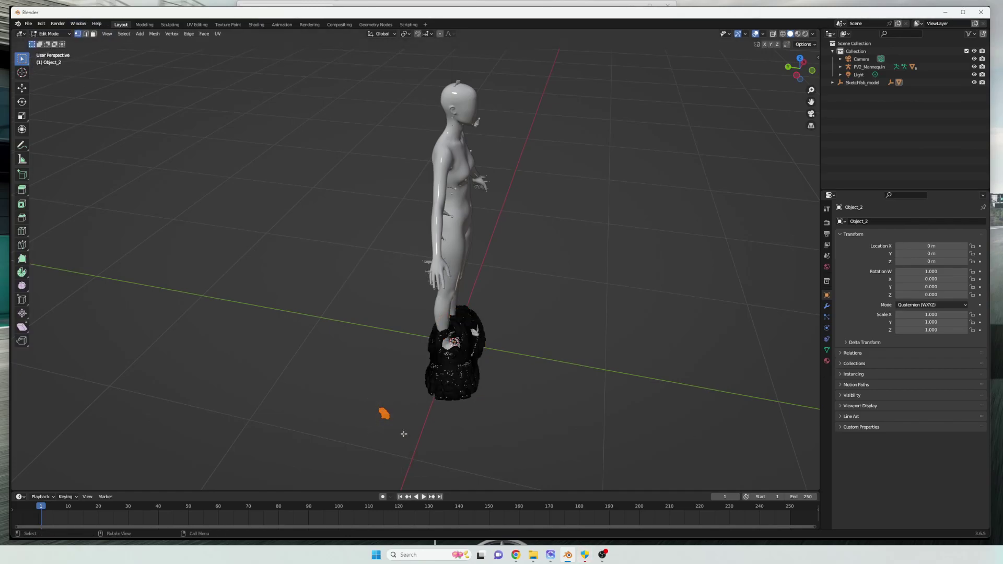
pyautogui.press('x')
pyautogui.press('Escape')
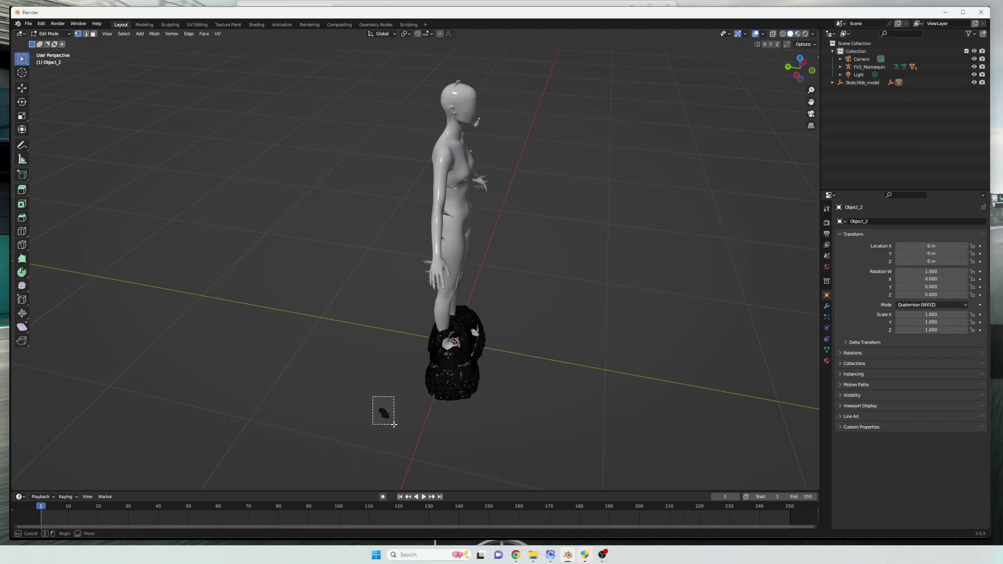
pyautogui.press('x')
pyautogui.click(365, 437)
pyautogui.moveTo(369, 404); pyautogui.dragTo(401, 433)
pyautogui.press('x')
pyautogui.click(369, 443)
pyautogui.press('x')
pyautogui.click(378, 427)
# Return to Object Mode, deselect the shoe and show the scene in Material Preview shading.
pyautogui.click(63, 33)
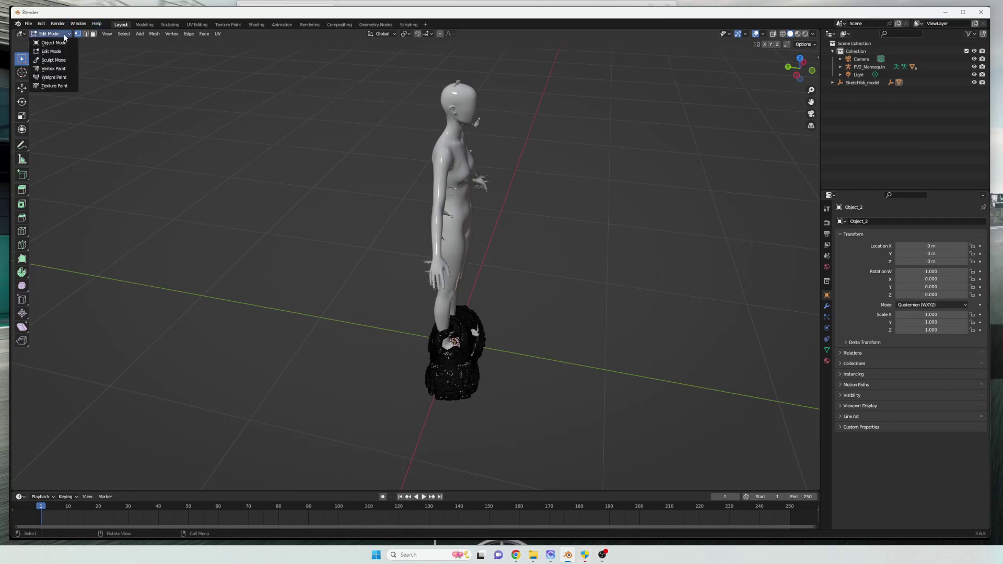
pyautogui.click(54, 42)
pyautogui.moveTo(589, 300); pyautogui.dragTo(466, 298, button='middle')
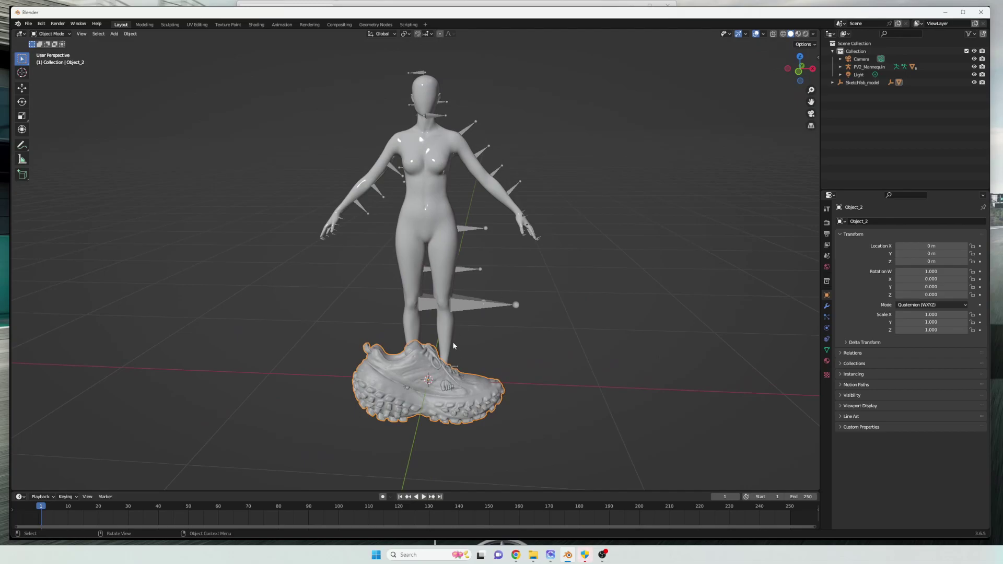
pyautogui.click(638, 275)
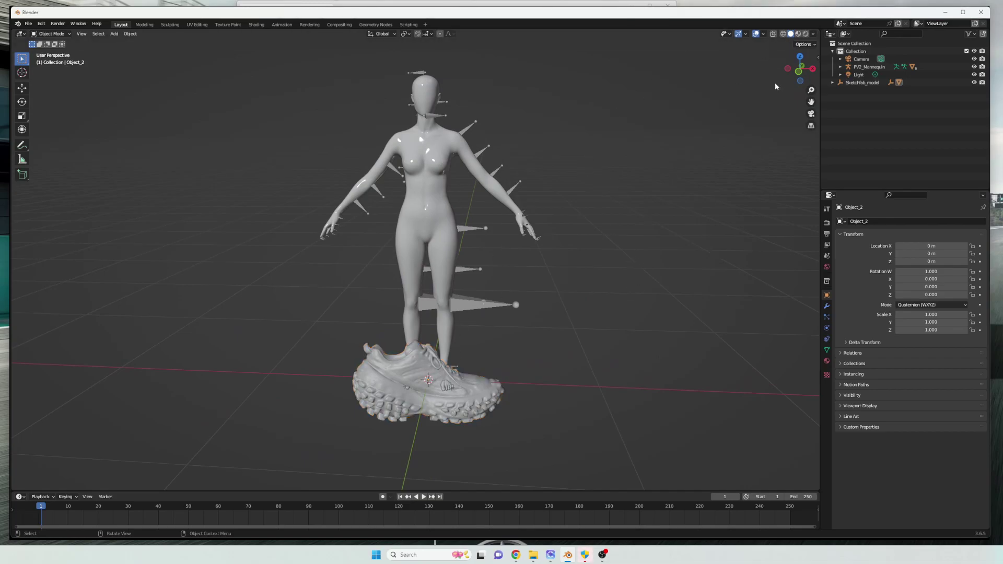
pyautogui.click(797, 34)
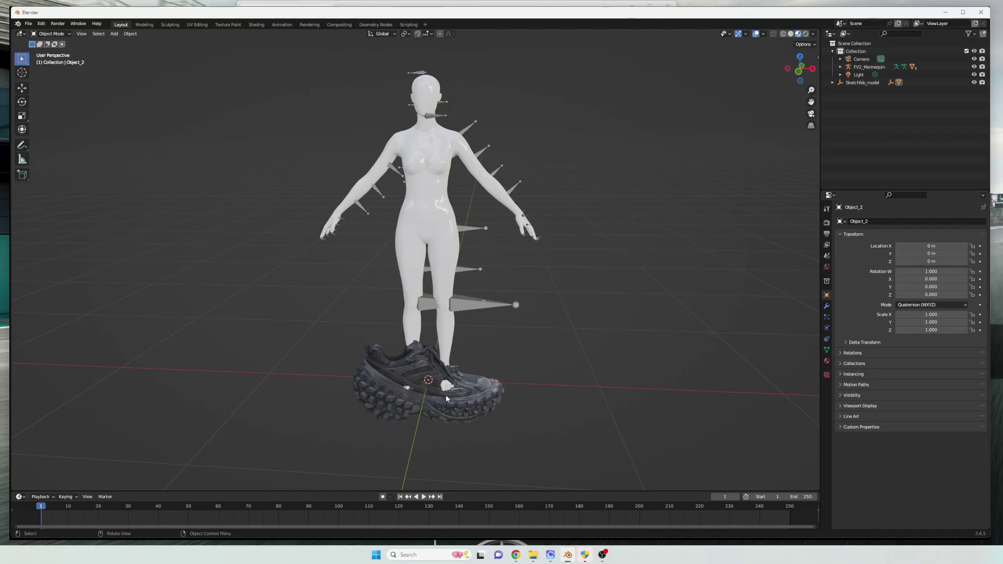
# Examine how the oversized shoe sits around the mannequin's feet, comparing Solid and Material Preview shading.
pyautogui.scroll(2, 445, 400)
pyautogui.scroll(-2, 446, 400)
pyautogui.keyDown('shift'); pyautogui.moveTo(438, 396); pyautogui.dragTo(427, 338, button='middle'); pyautogui.keyUp('shift')
pyautogui.scroll(2, 428, 338)
pyautogui.moveTo(810, 101); pyautogui.dragTo(807, 93)
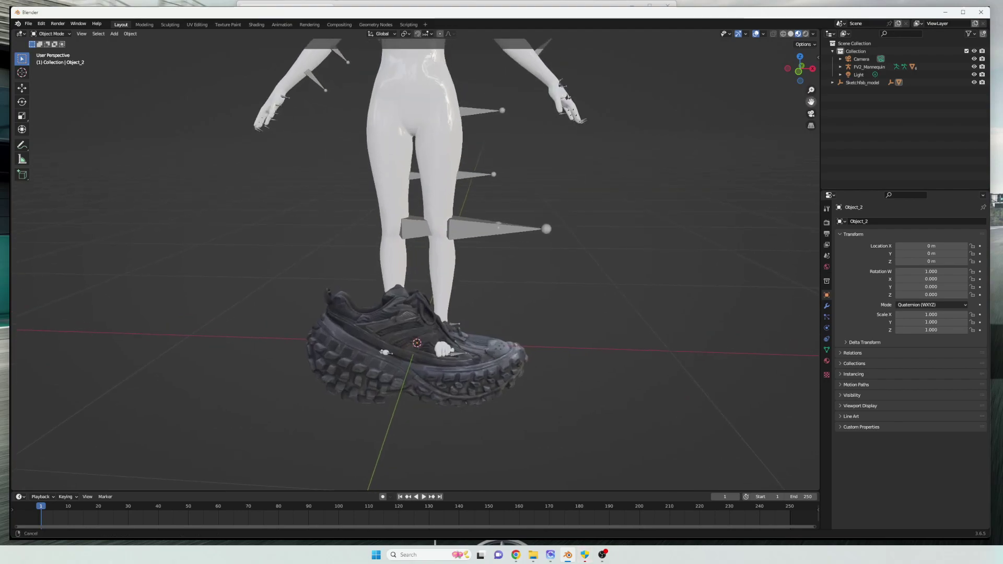
pyautogui.click(791, 35)
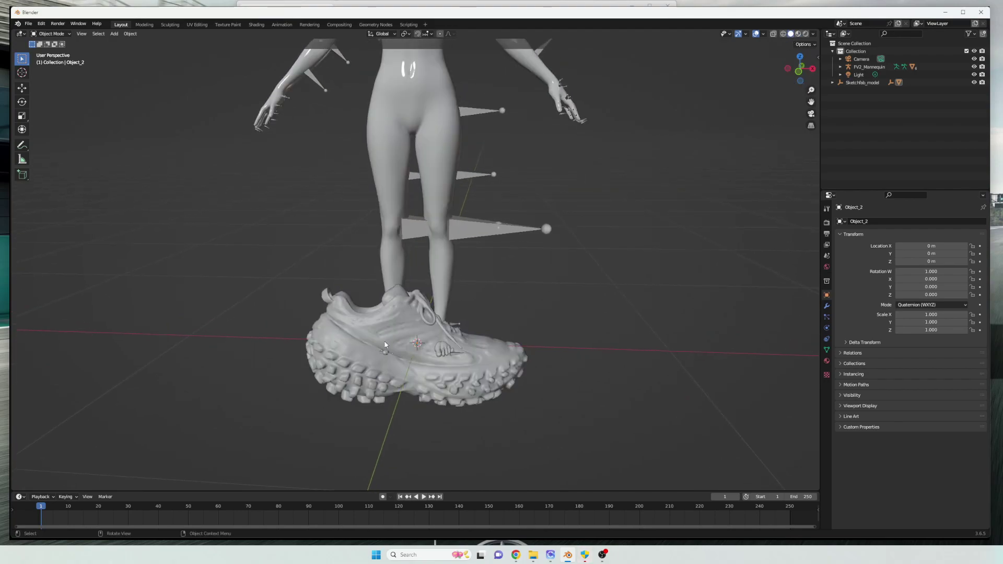
pyautogui.moveTo(437, 351)
pyautogui.mouseDown(button='middle')
pyautogui.moveTo(522, 351)
pyautogui.moveTo(442, 347)
pyautogui.mouseUp(button='middle')
pyautogui.scroll(4, 428, 351)
pyautogui.scroll(-4, 416, 355)
pyautogui.scroll(-2, 417, 358)
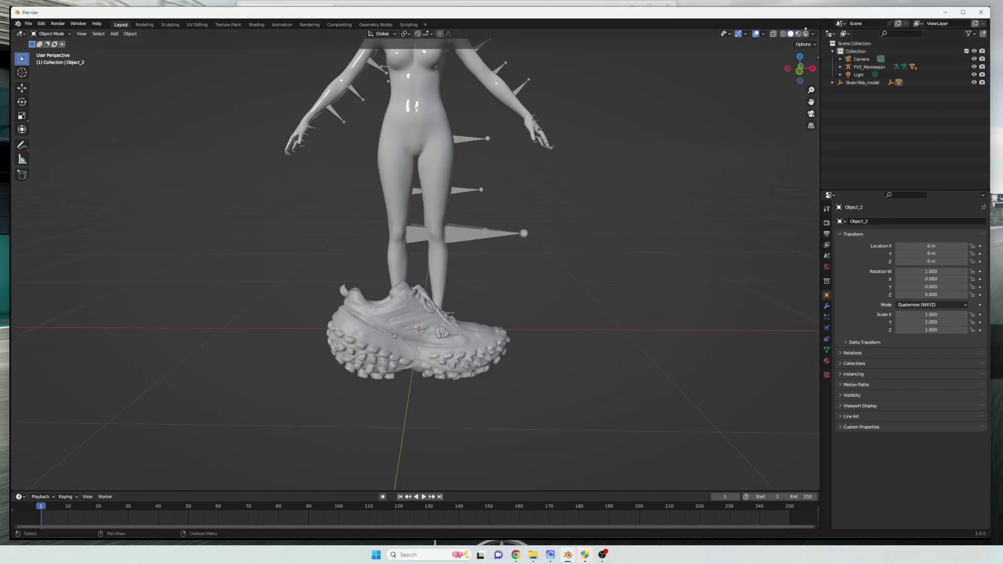
pyautogui.click(797, 34)
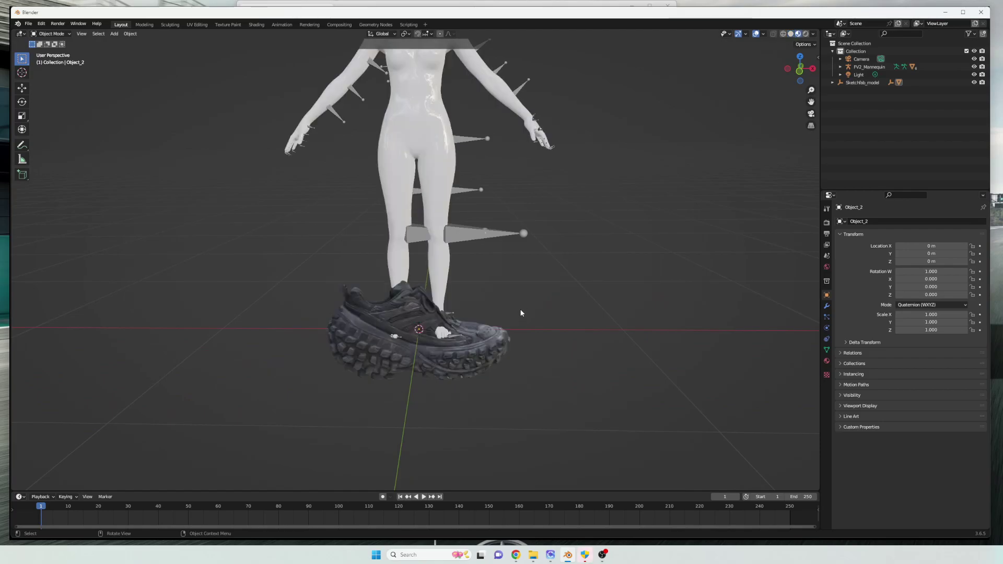
pyautogui.moveTo(522, 312); pyautogui.dragTo(519, 334, button='middle')
pyautogui.scroll(1, 518, 333)
pyautogui.scroll(-1, 172, 242)
# Rotate the shoe about a quarter turn around the vertical axis so its toe faces forward, with a slight extra tilt.
pyautogui.click(27, 88)
pyautogui.click(439, 357)
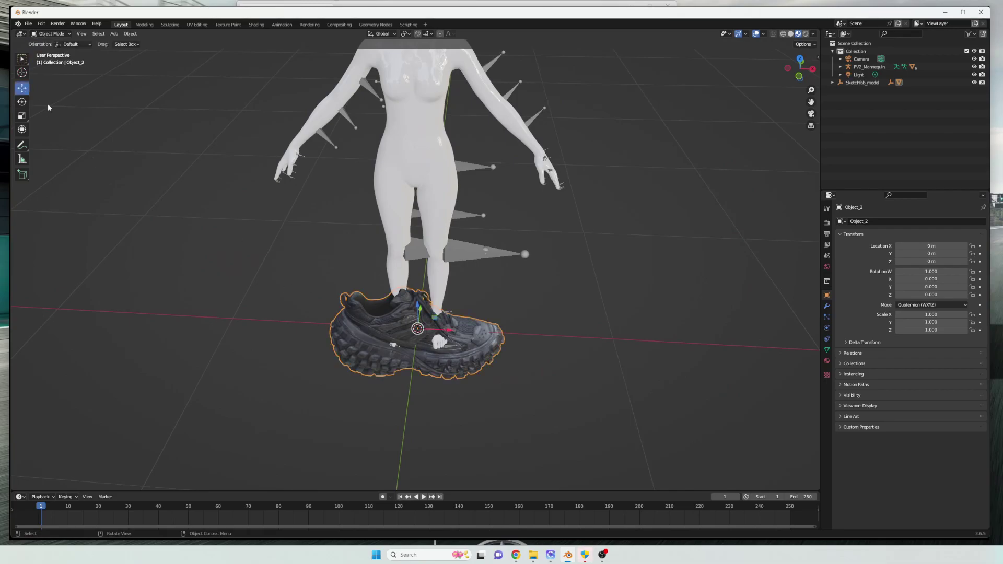
pyautogui.click(22, 101)
pyautogui.moveTo(394, 342); pyautogui.dragTo(545, 362)
pyautogui.moveTo(545, 359); pyautogui.dragTo(551, 329, button='middle')
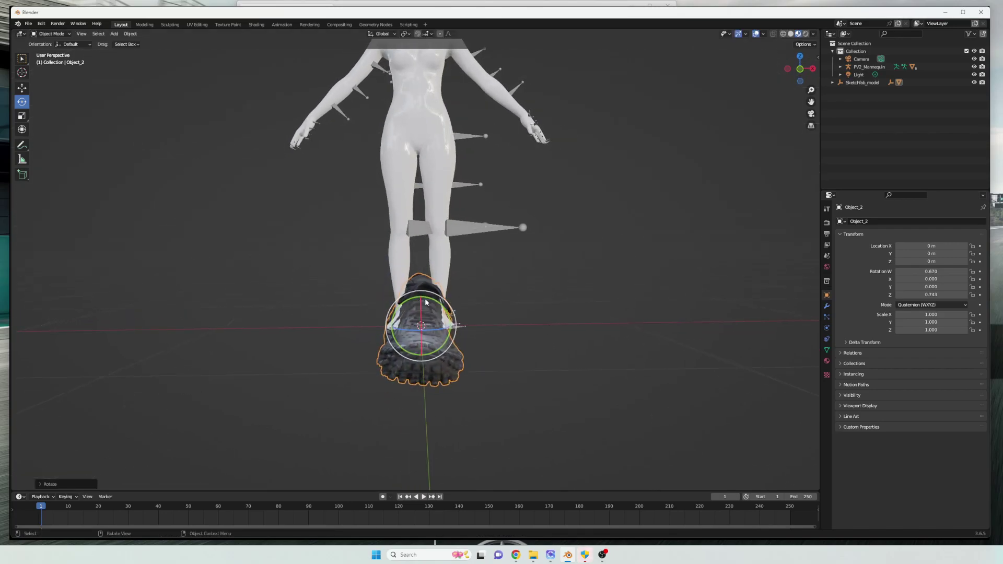
pyautogui.moveTo(432, 304); pyautogui.dragTo(437, 306)
pyautogui.moveTo(522, 314); pyautogui.dragTo(341, 408, button='middle')
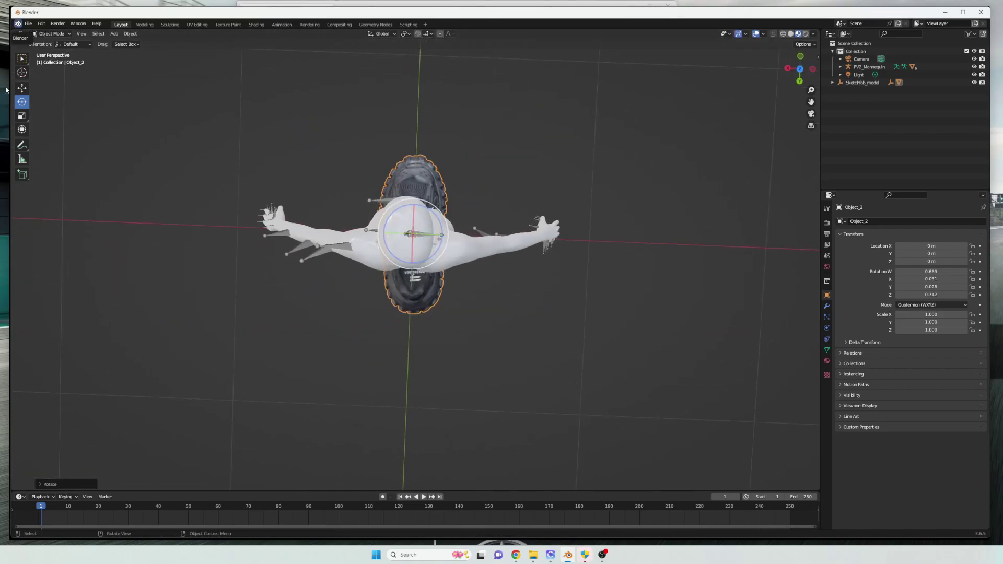
# Move the shoe sideways towards the mannequin's left foot, to about X 0.135 m, Y 0.081 m.
pyautogui.click(22, 88)
pyautogui.hotkey('alt', 'a')
pyautogui.click(426, 289)
pyautogui.moveTo(411, 236); pyautogui.dragTo(385, 221)
pyautogui.moveTo(391, 277); pyautogui.dragTo(278, 177, button='middle')
# Scale the shoe to 0.3 on the X, Y and Z axes.
pyautogui.scroll(1, 278, 177)
pyautogui.click(944, 315)
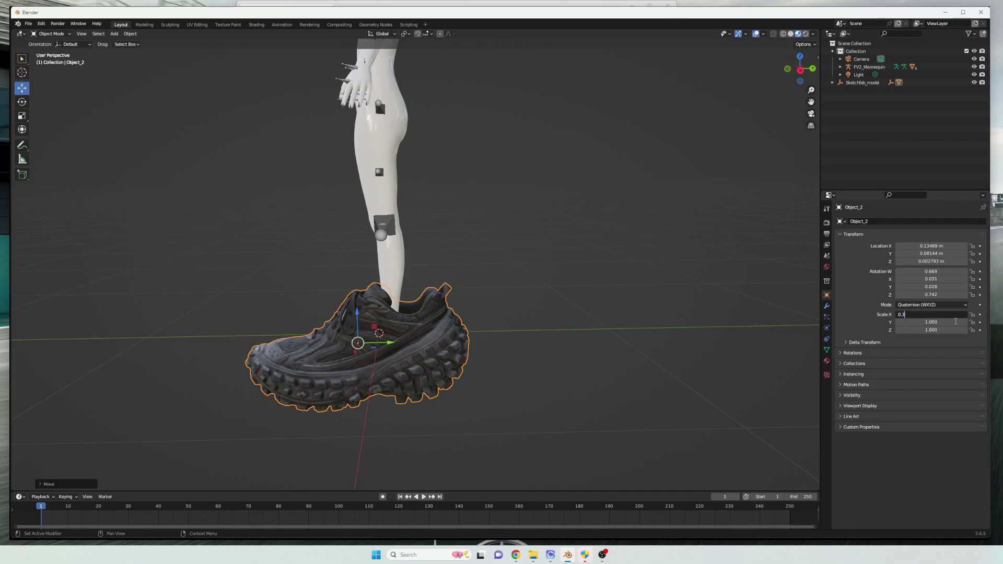
pyautogui.press('Tab')
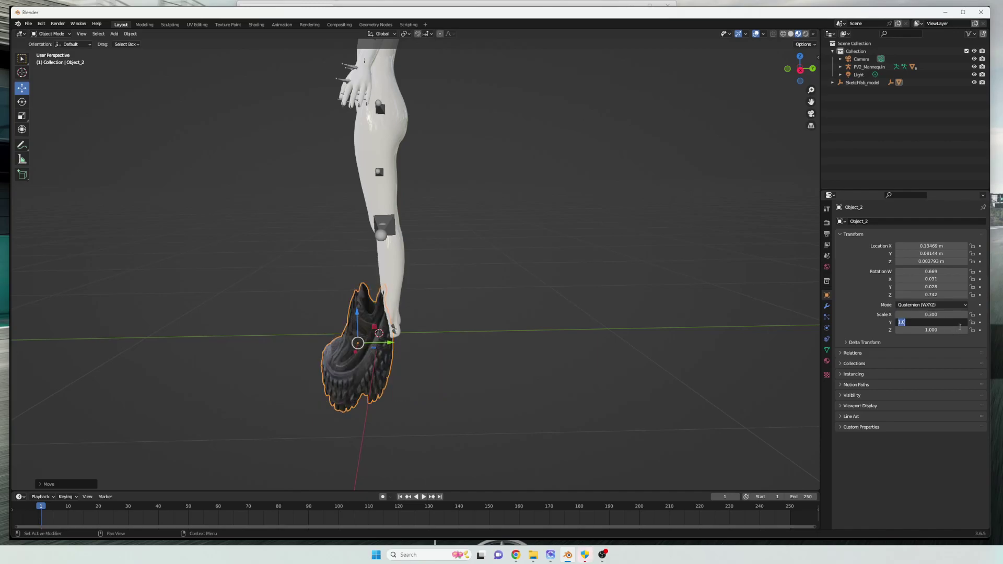
pyautogui.write('.3')
pyautogui.press('Tab')
pyautogui.write('.3')
pyautogui.press('Return')
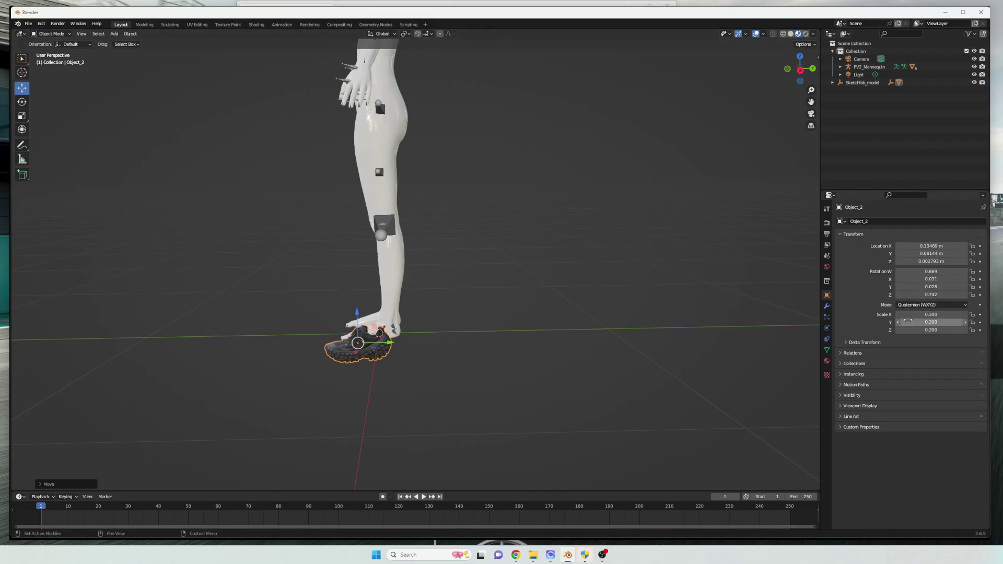
# Move the scaled shoe onto the mannequin's left foot, at about X 0.126, Y 0.013, Z -0.066 m.
pyautogui.scroll(-4, 374, 346)
pyautogui.scroll(5, 376, 347)
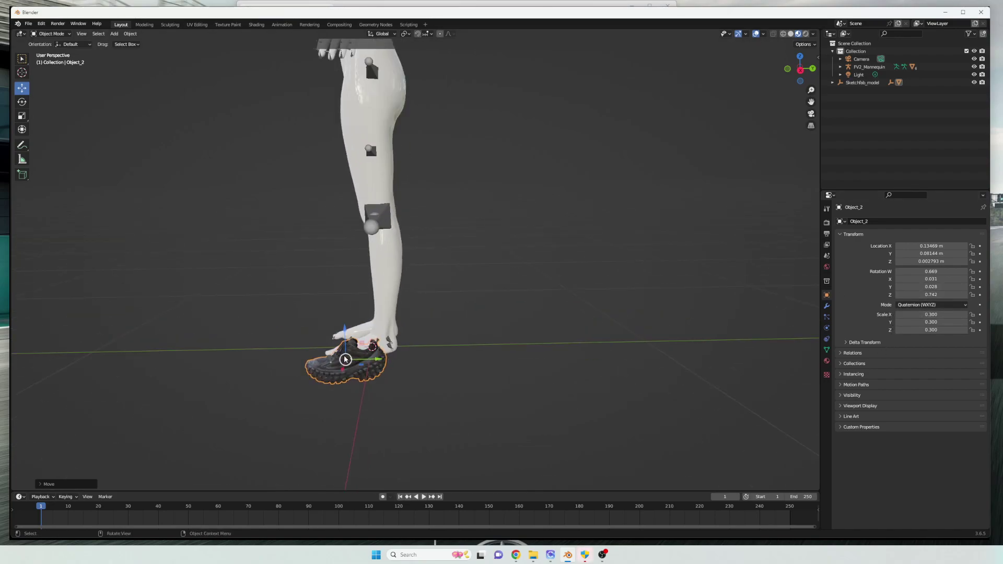
pyautogui.moveTo(345, 359); pyautogui.dragTo(368, 338)
pyautogui.moveTo(342, 343); pyautogui.dragTo(470, 363, button='middle')
# Rotate the shoe to follow the left foot's direction and move it over the foot to about X 0.107, Y 0.030, Z -0.060 m.
pyautogui.scroll(2, 470, 363)
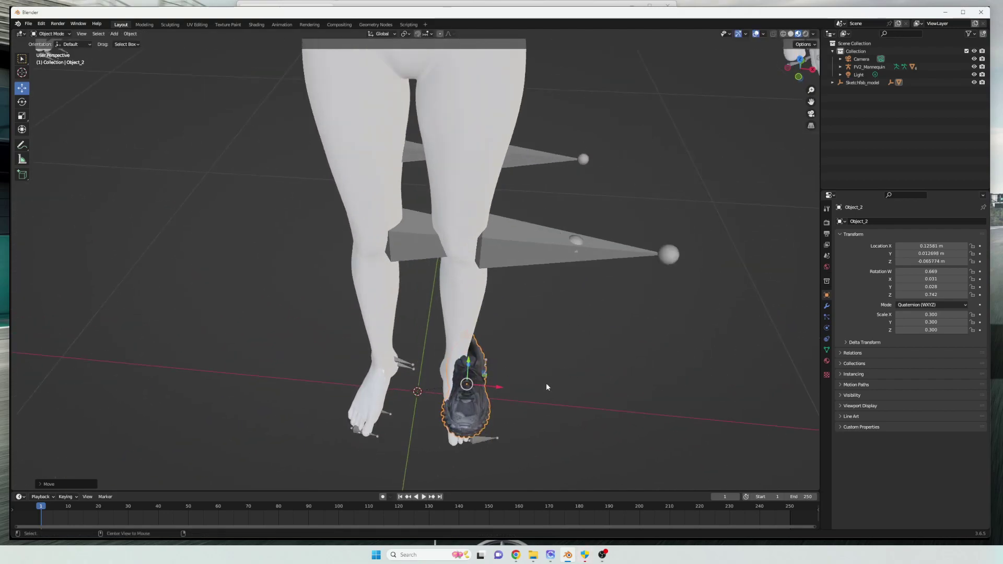
pyautogui.click(794, 66)
pyautogui.scroll(1, 795, 67)
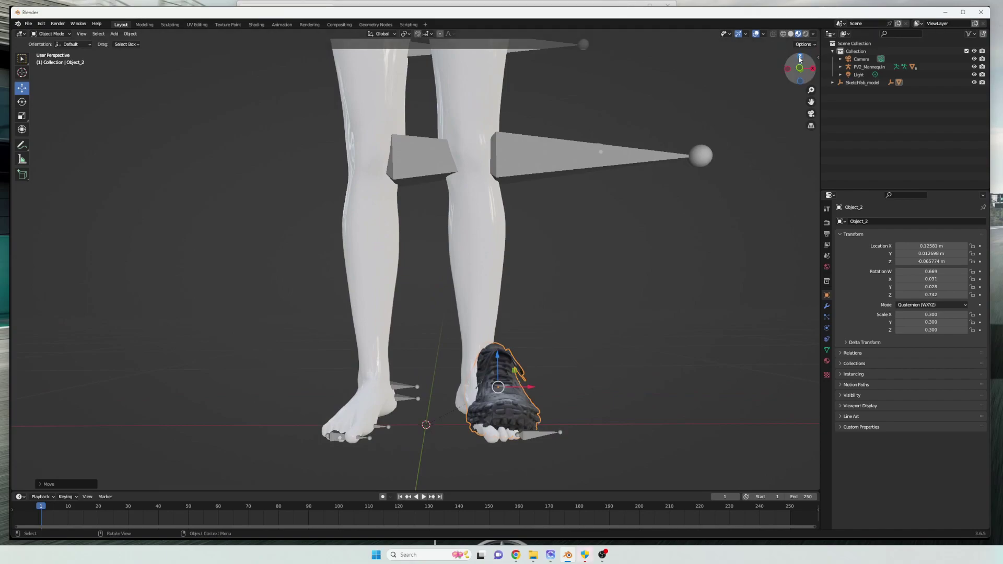
pyautogui.moveTo(811, 101); pyautogui.dragTo(764, 17)
pyautogui.moveTo(702, 240); pyautogui.dragTo(680, 289, button='middle')
pyautogui.moveTo(811, 101); pyautogui.dragTo(807, 120)
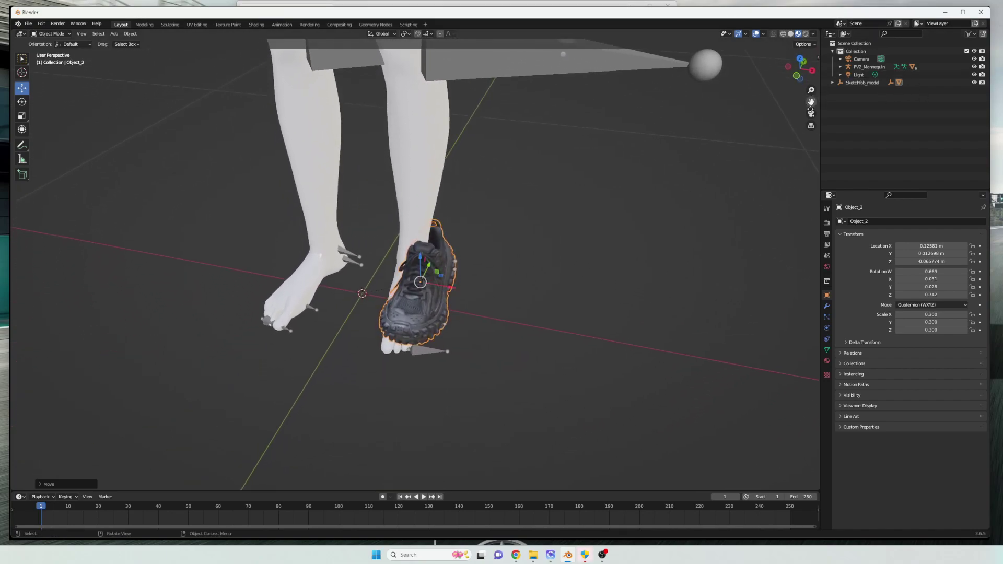
pyautogui.click(427, 289)
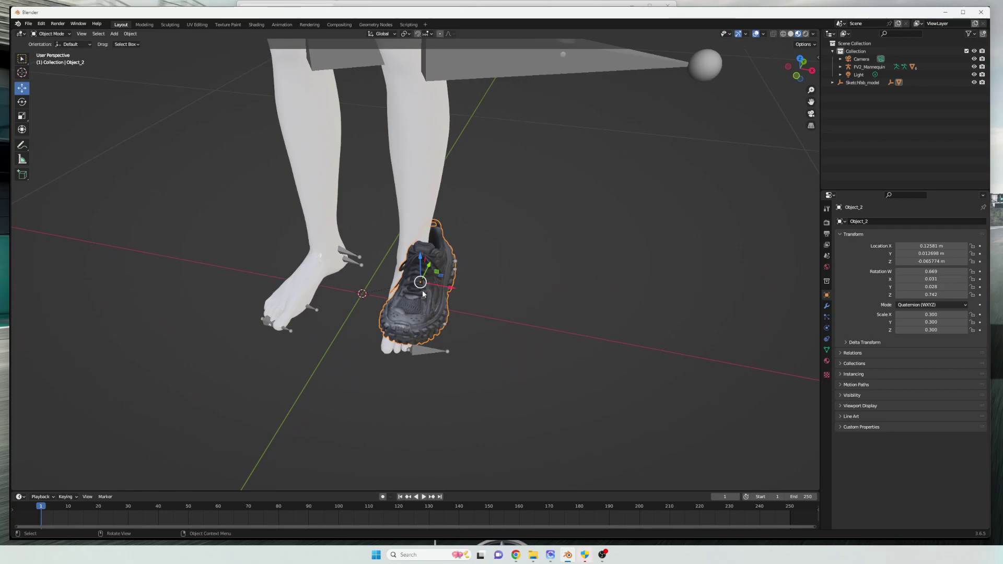
pyautogui.click(20, 103)
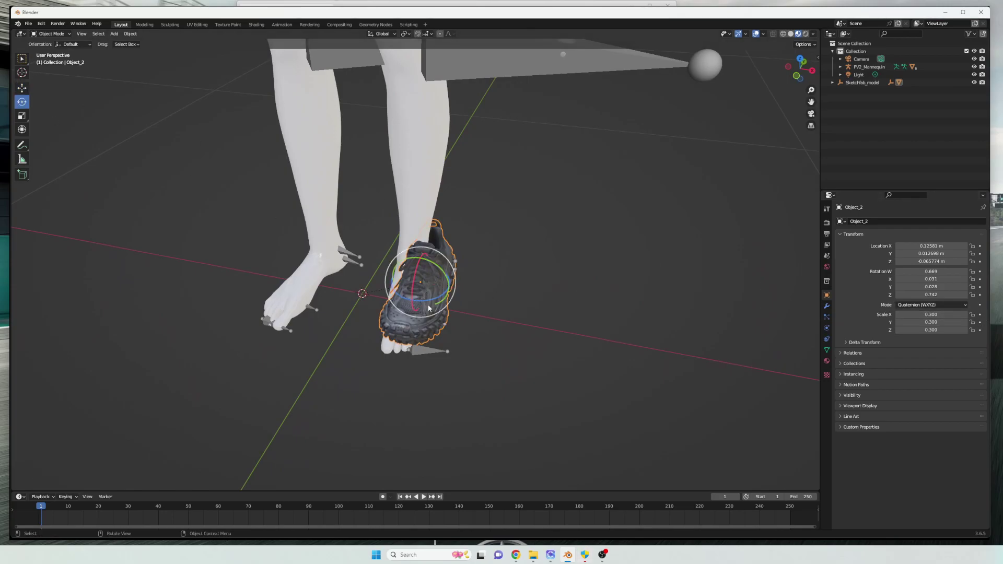
pyautogui.moveTo(425, 302); pyautogui.dragTo(418, 301)
pyautogui.moveTo(342, 264); pyautogui.dragTo(360, 300, button='middle')
pyautogui.moveTo(456, 305); pyautogui.dragTo(419, 319)
pyautogui.click(19, 90)
pyautogui.moveTo(465, 333); pyautogui.dragTo(419, 308, button='middle')
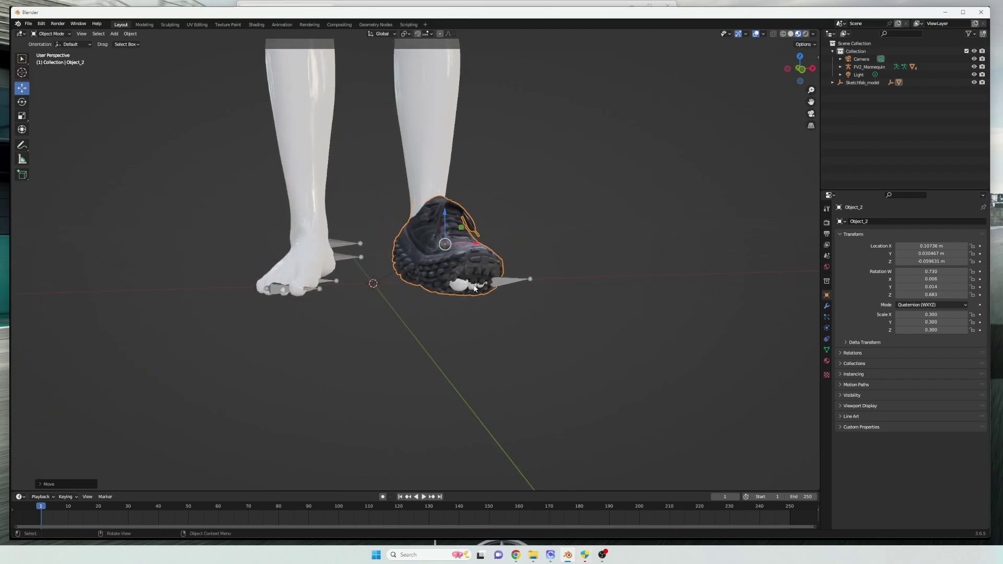
# Deselect the shoe and inspect where the toes meet it in Solid and Material Preview shading.
pyautogui.click(506, 335)
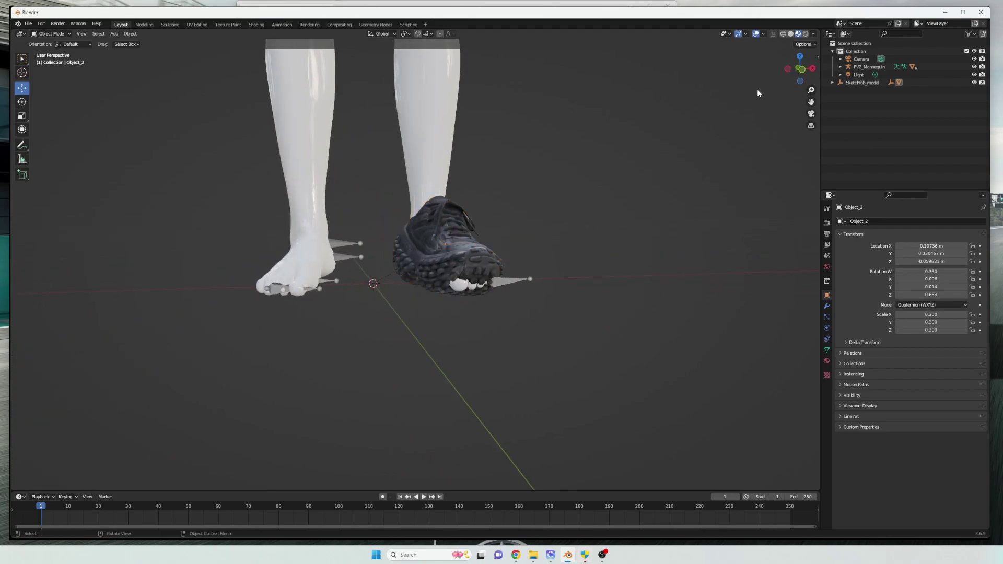
pyautogui.click(790, 34)
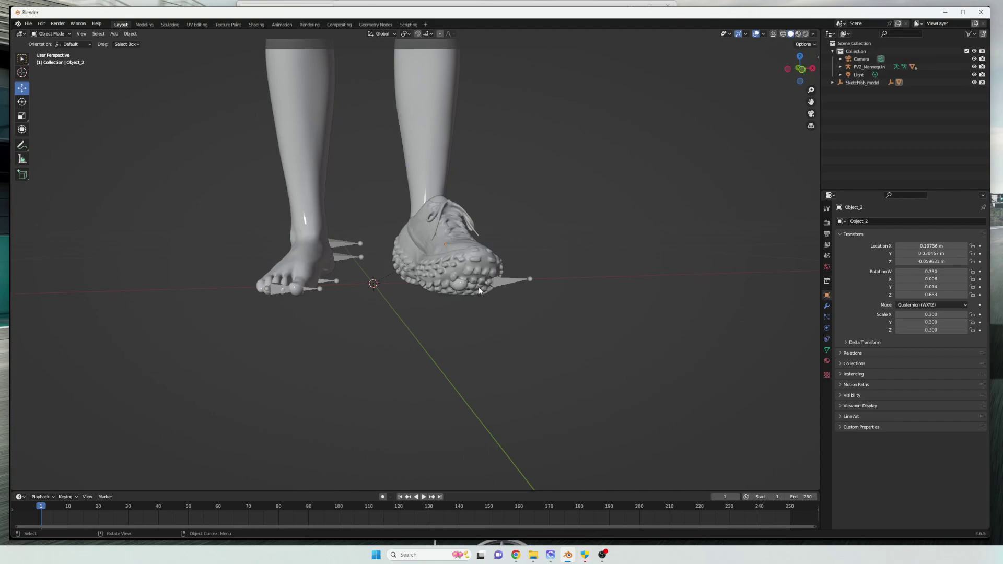
pyautogui.moveTo(474, 290)
pyautogui.mouseDown(button='middle')
pyautogui.moveTo(458, 287)
pyautogui.moveTo(464, 257)
pyautogui.moveTo(487, 301)
pyautogui.mouseUp(button='middle')
pyautogui.click(797, 34)
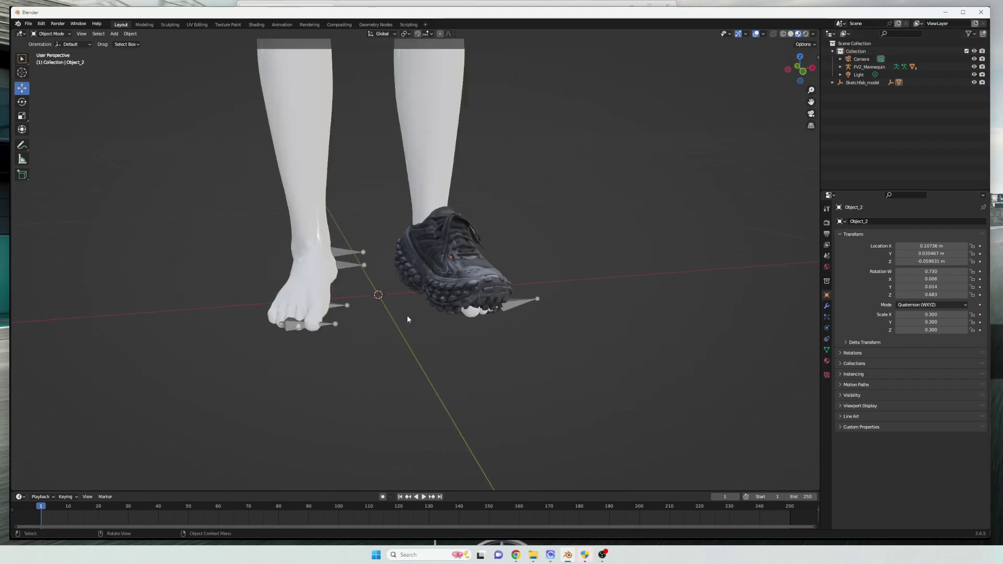
pyautogui.moveTo(384, 339)
pyautogui.mouseDown(button='middle')
pyautogui.moveTo(482, 297)
pyautogui.moveTo(434, 302)
pyautogui.mouseUp(button='middle')
# Enlarge the shoe to a scale of 0.32 on the X, Y and Z axes, then deselect it.
pyautogui.click(413, 266)
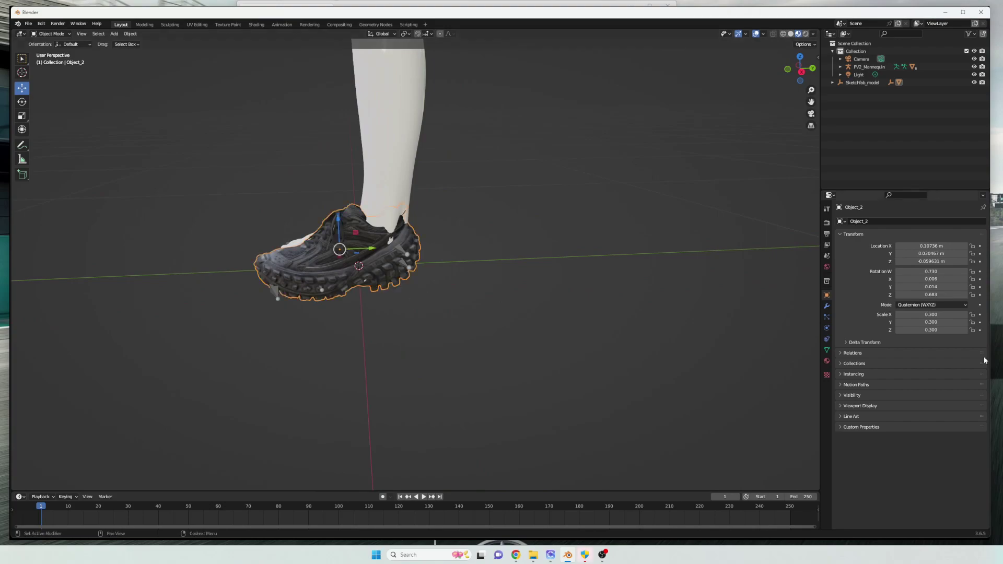
pyautogui.doubleClick(944, 315)
pyautogui.press('Return')
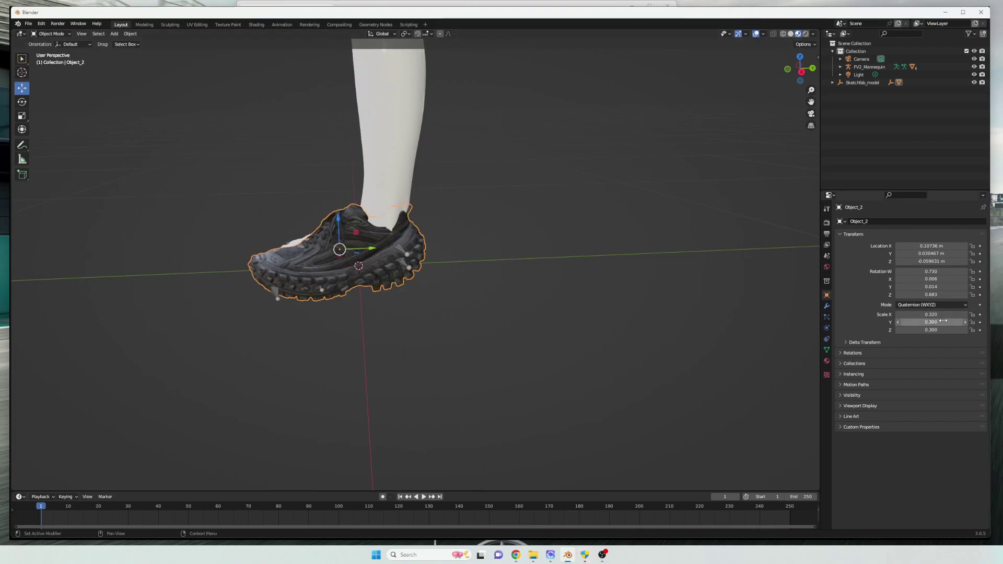
pyautogui.doubleClick(943, 321)
pyautogui.press('Return')
pyautogui.doubleClick(944, 323)
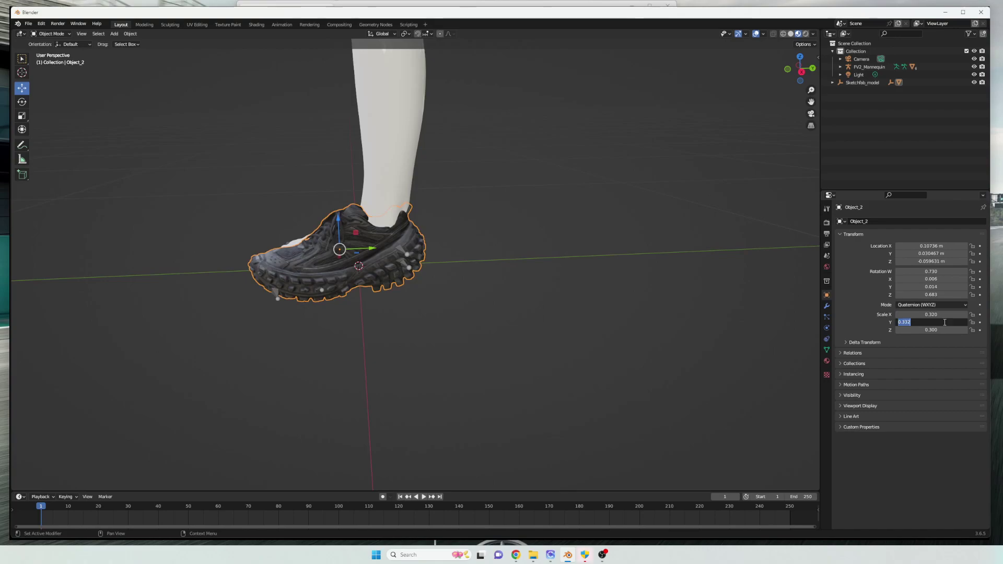
pyautogui.write('0.32')
pyautogui.press('Return')
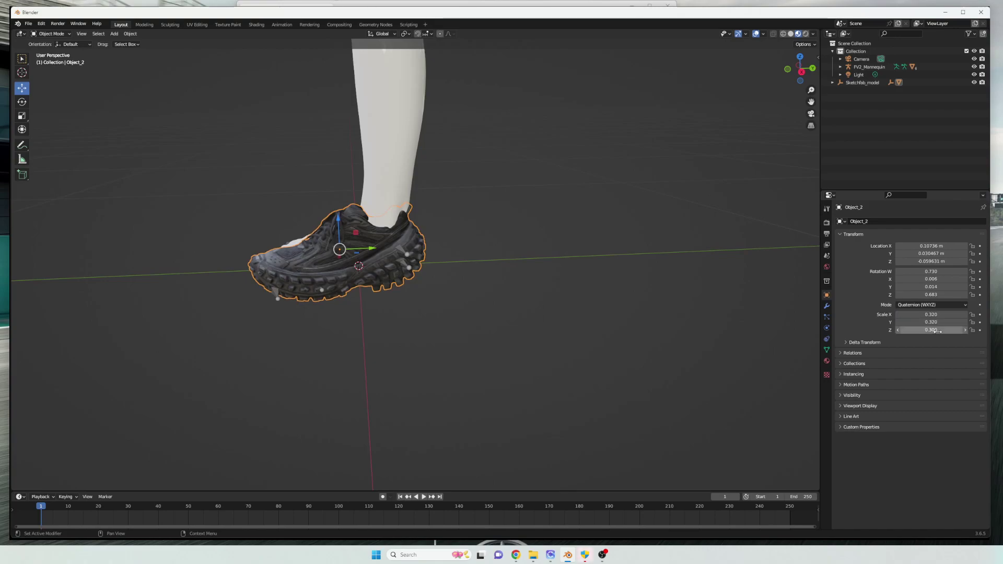
pyautogui.doubleClick(940, 329)
pyautogui.press('Return')
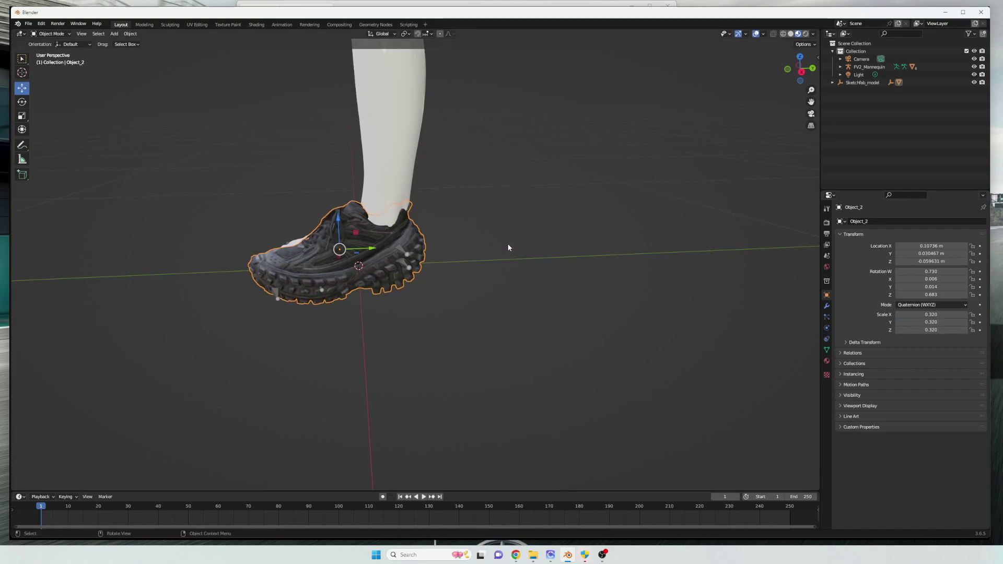
pyautogui.click(372, 303)
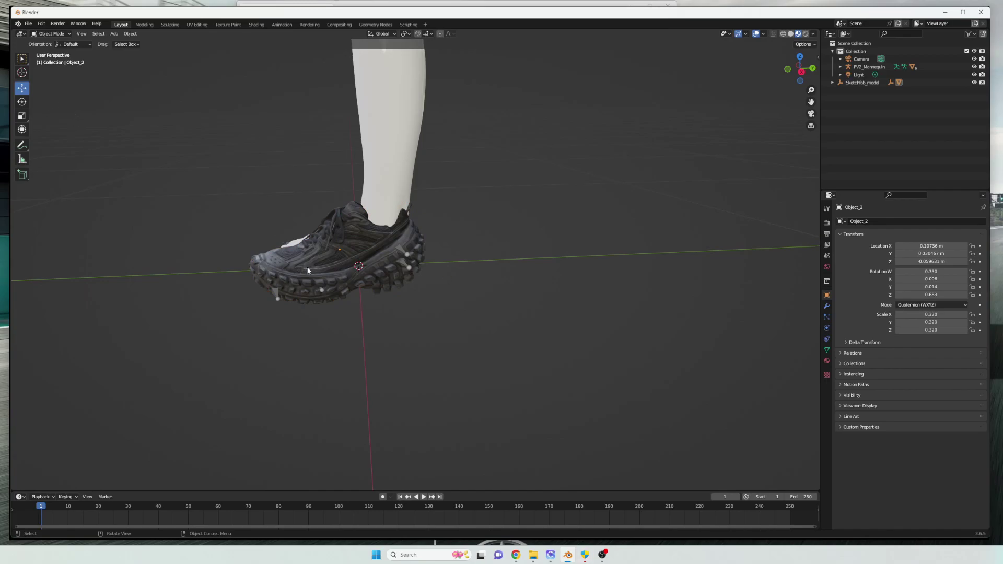
# Fine-tune the shoe's tilt and position to cover the left toes, at about X 0.107, Y 0.023, Z -0.045 m, and deselect it.
pyautogui.moveTo(308, 270); pyautogui.dragTo(440, 237, button='middle')
pyautogui.click(405, 254)
pyautogui.click(21, 101)
pyautogui.moveTo(443, 231); pyautogui.dragTo(446, 222)
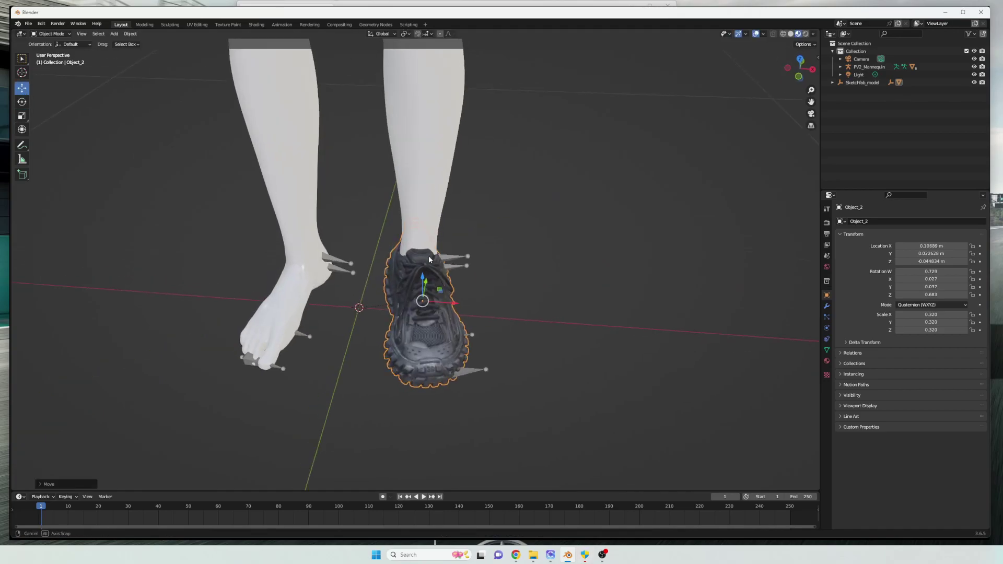
pyautogui.moveTo(430, 258); pyautogui.dragTo(433, 252, button='middle')
pyautogui.click(509, 278)
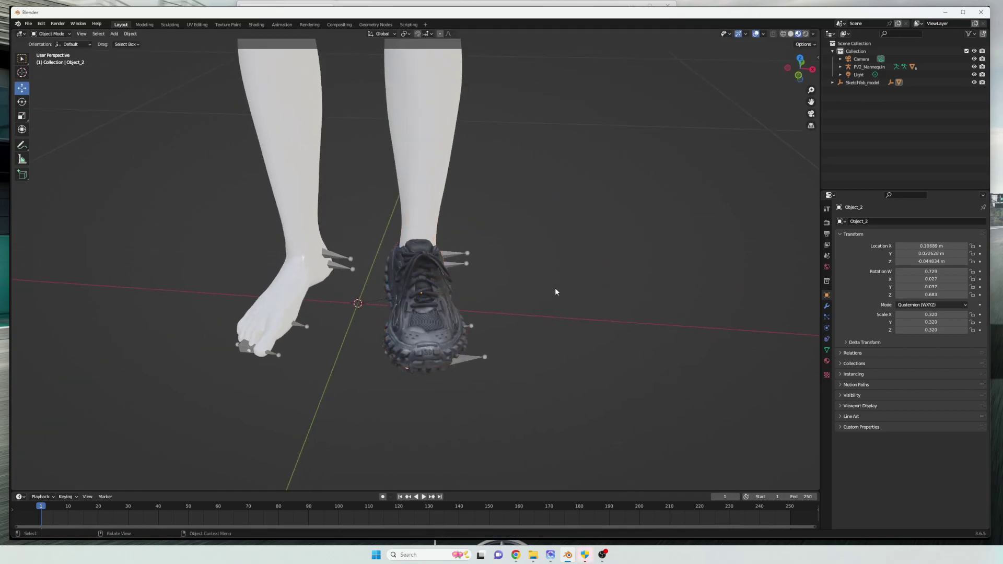
pyautogui.scroll(1, 467, 303)
pyautogui.scroll(-2, 497, 280)
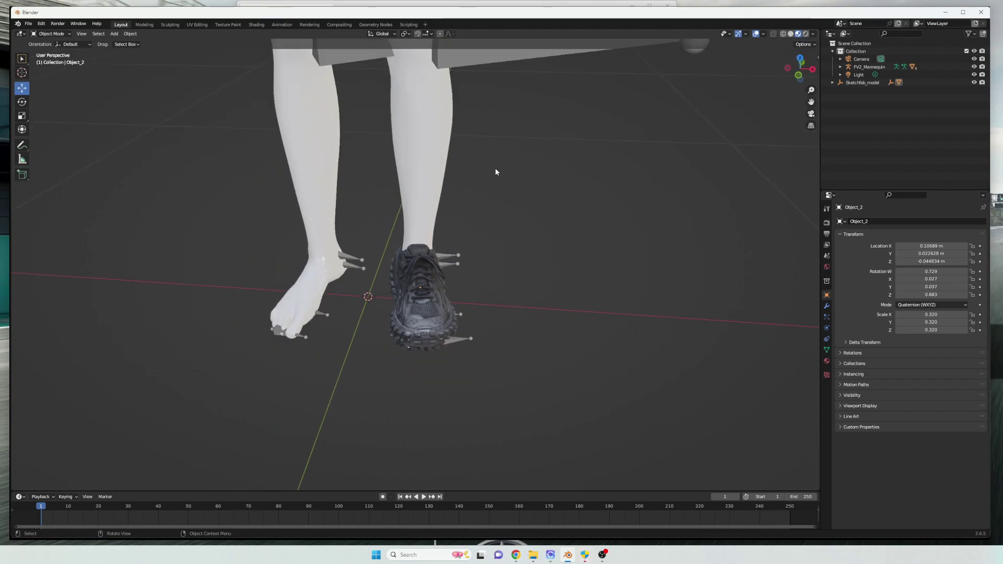
# Select the mannequin body and examine from several angles how its left foot sits inside the shoe.
pyautogui.click(431, 299)
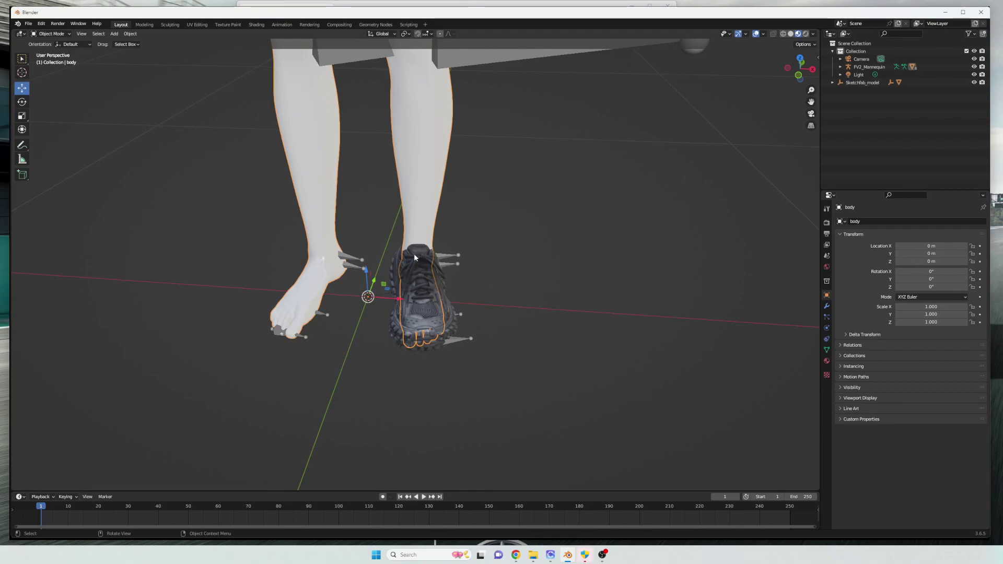
pyautogui.moveTo(580, 258); pyautogui.dragTo(564, 326, button='middle')
pyautogui.scroll(-3, 434, 369)
pyautogui.scroll(4, 447, 367)
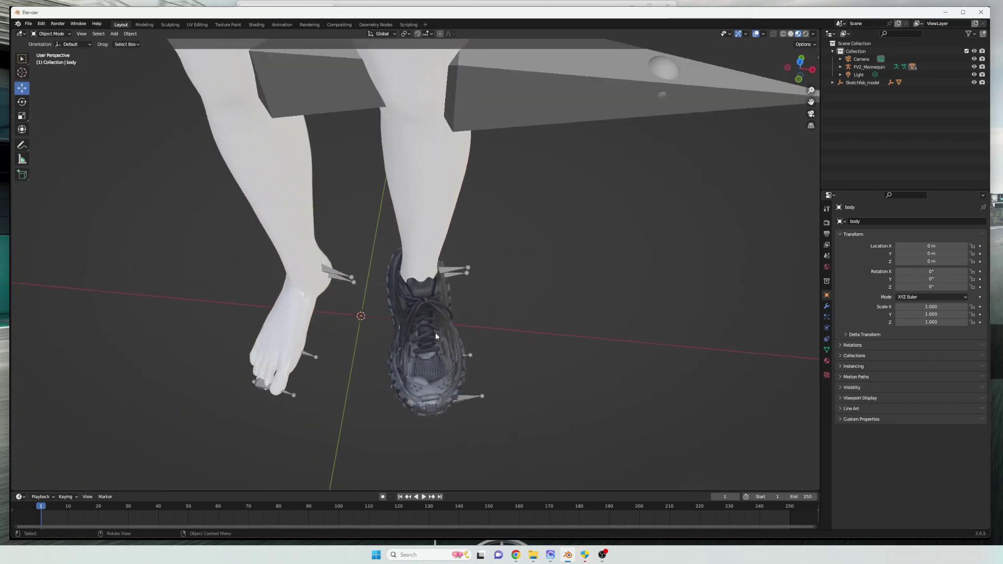
pyautogui.moveTo(436, 335); pyautogui.dragTo(473, 333, button='middle')
pyautogui.click(427, 239)
pyautogui.moveTo(509, 274); pyautogui.dragTo(507, 283, button='middle')
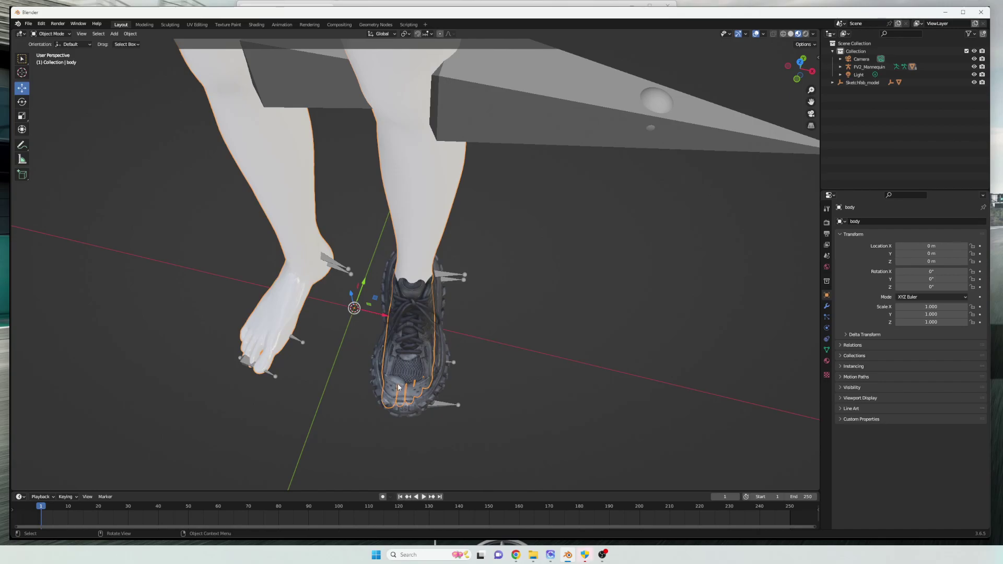
pyautogui.moveTo(524, 343); pyautogui.dragTo(497, 291, button='middle')
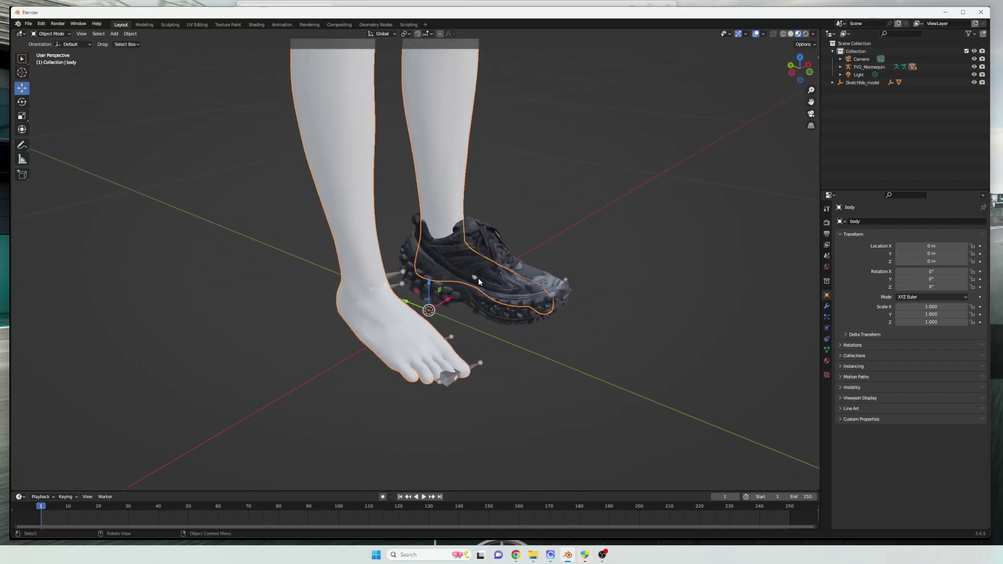
# Nudge the shoe on the left foot to about X 0.106, Y 0.024, Z -0.041 m, then deselect it.
pyautogui.click(478, 281)
pyautogui.scroll(3, 548, 300)
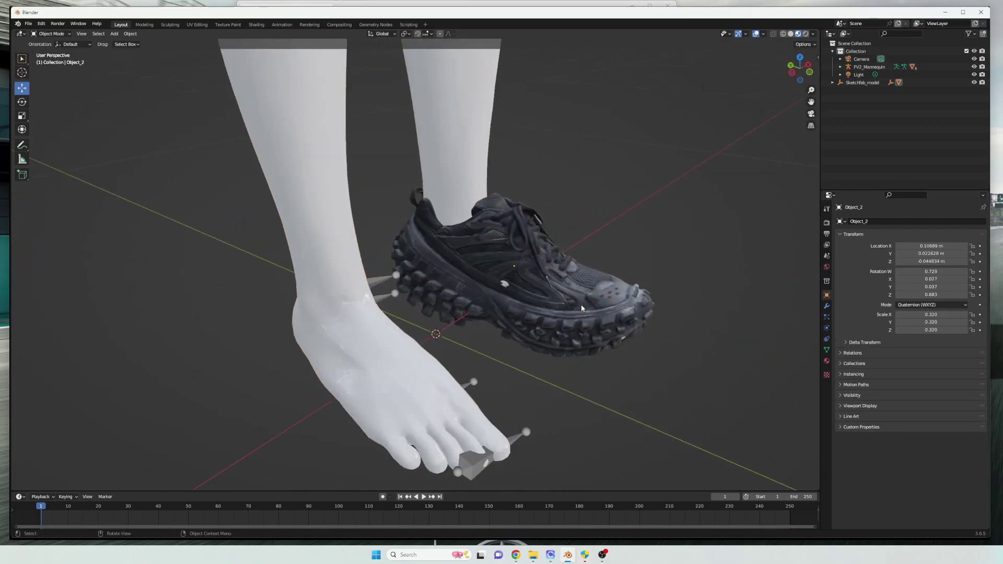
pyautogui.moveTo(500, 283); pyautogui.dragTo(608, 260, button='middle')
pyautogui.click(426, 352)
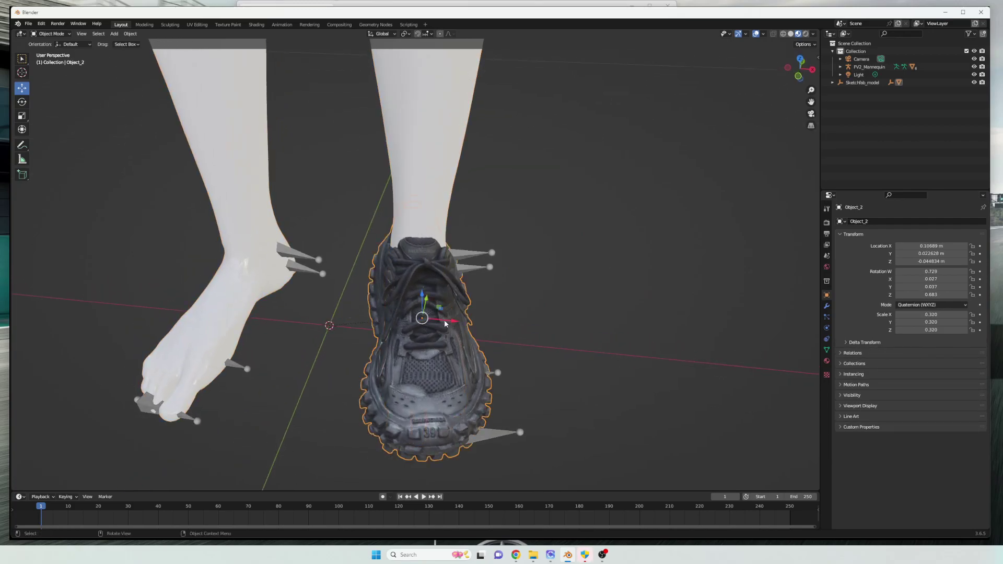
pyautogui.moveTo(445, 323); pyautogui.dragTo(439, 322)
pyautogui.click(497, 299)
# Examine the shoe's final position against both legs and the bare foot from the front and side.
pyautogui.scroll(-5, 497, 299)
pyautogui.moveTo(497, 299); pyautogui.dragTo(425, 315, button='middle')
pyautogui.scroll(3, 477, 289)
pyautogui.scroll(-2, 440, 297)
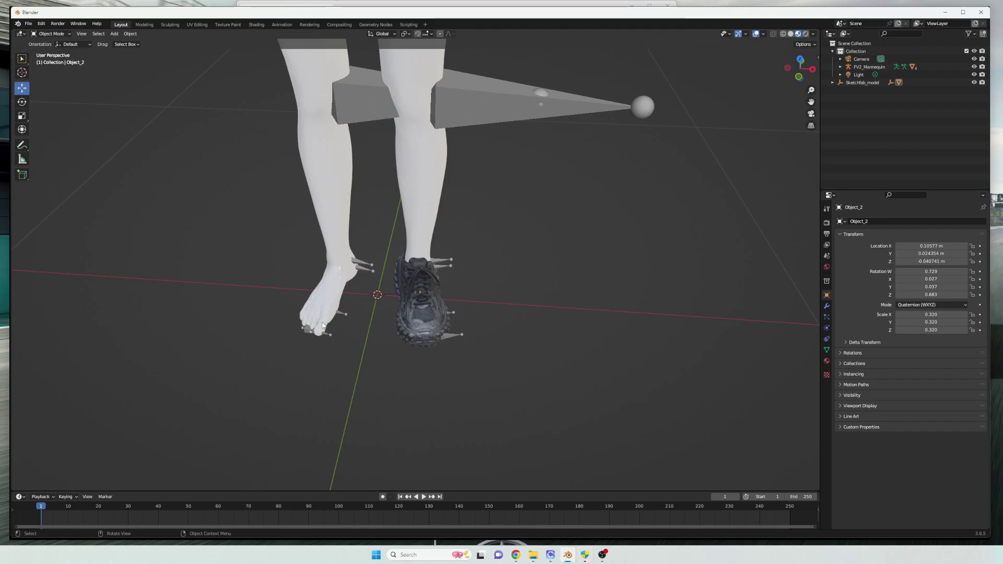
pyautogui.moveTo(323, 325); pyautogui.dragTo(473, 328, button='middle')
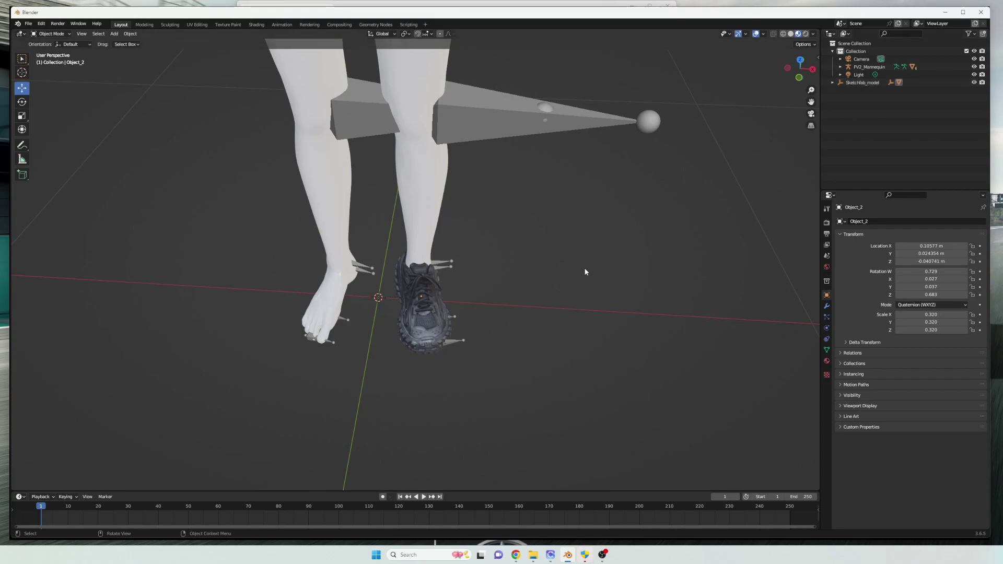
pyautogui.moveTo(592, 271); pyautogui.dragTo(484, 241, button='middle')
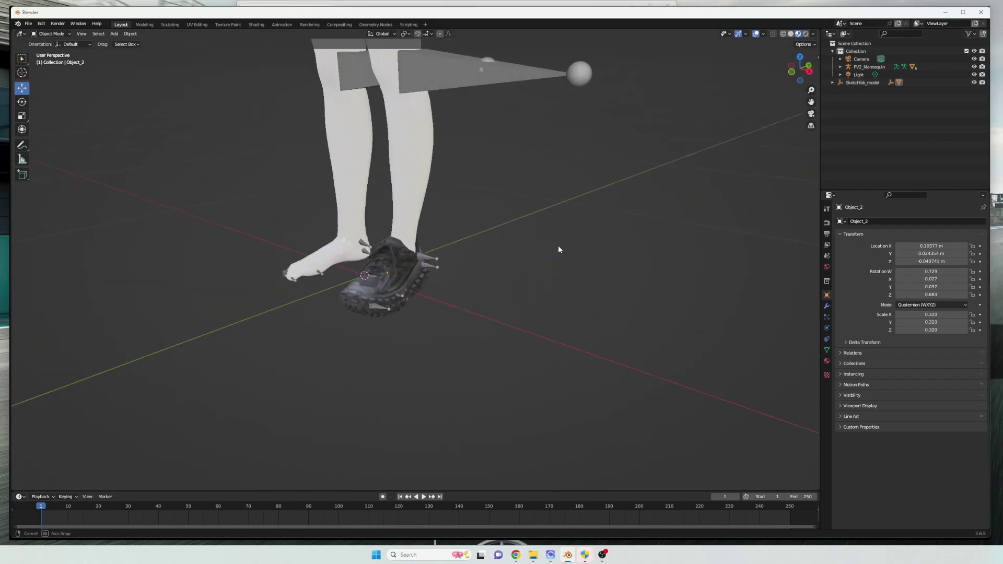
pyautogui.moveTo(561, 249); pyautogui.dragTo(504, 303, button='middle')
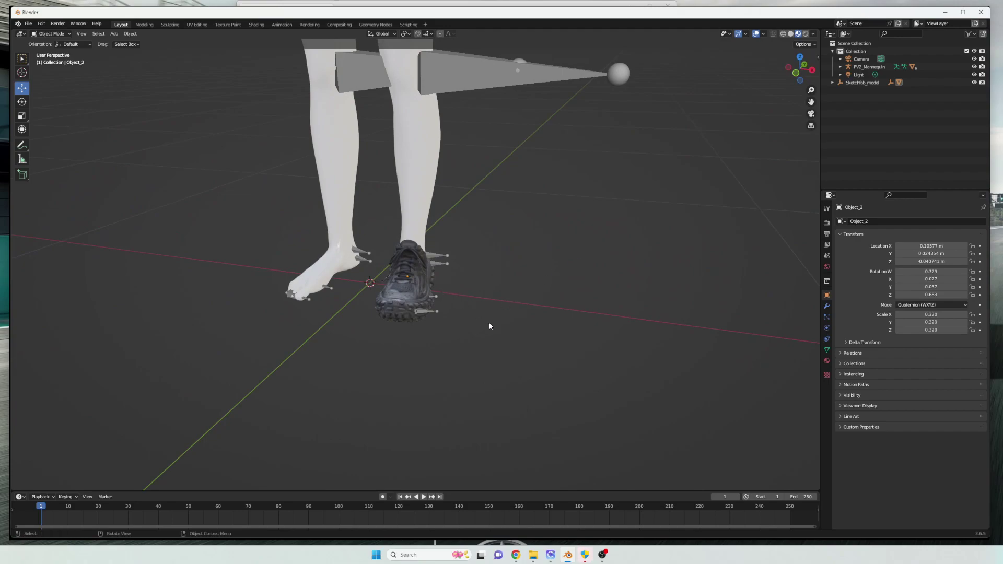
# Select only the shoe and start an FBX export into the FBX documents folder, naming the file BalenciagaDefender.
pyautogui.click(416, 294)
pyautogui.moveTo(564, 282); pyautogui.dragTo(413, 199, button='middle')
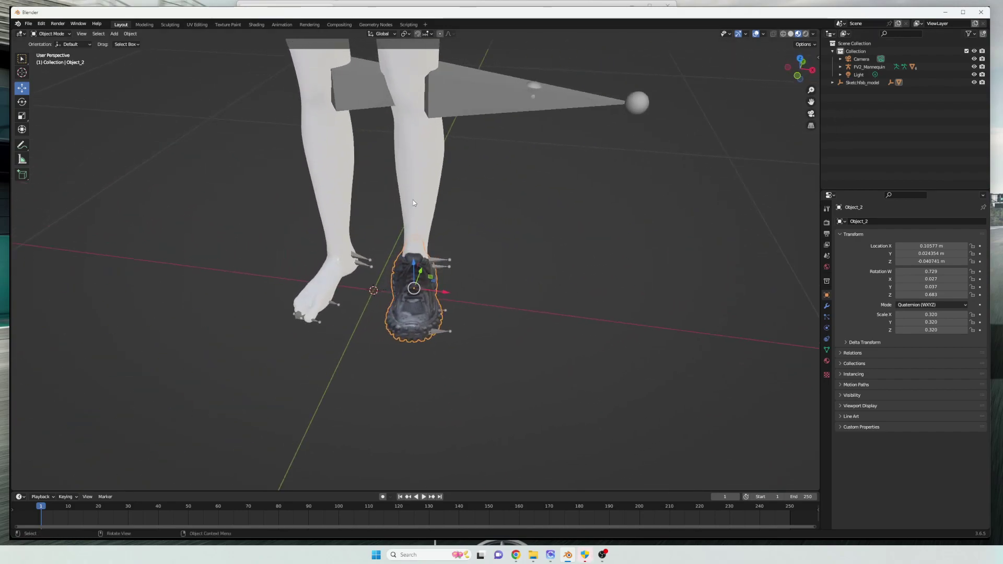
pyautogui.click(28, 24)
pyautogui.moveTo(58, 136)
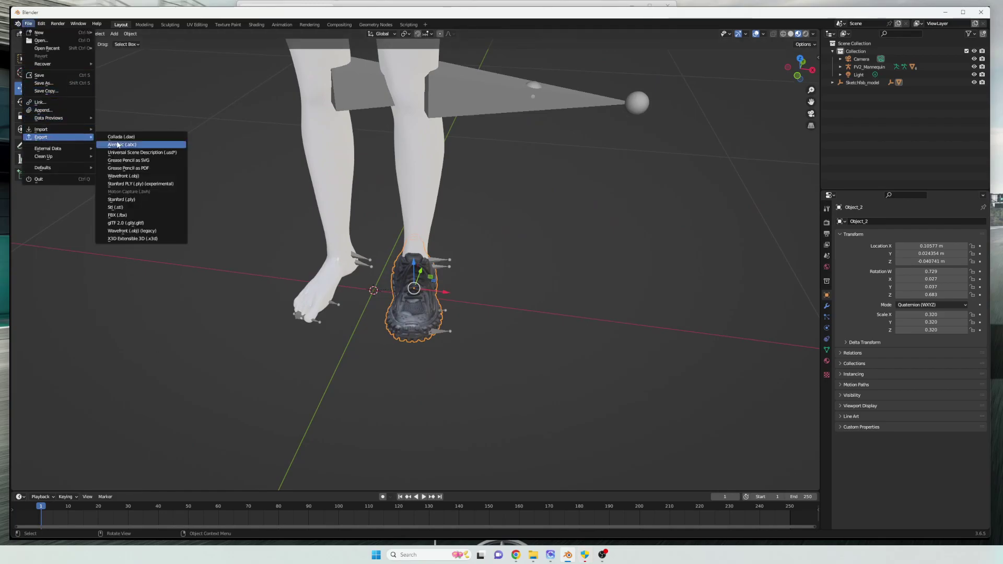
pyautogui.click(122, 214)
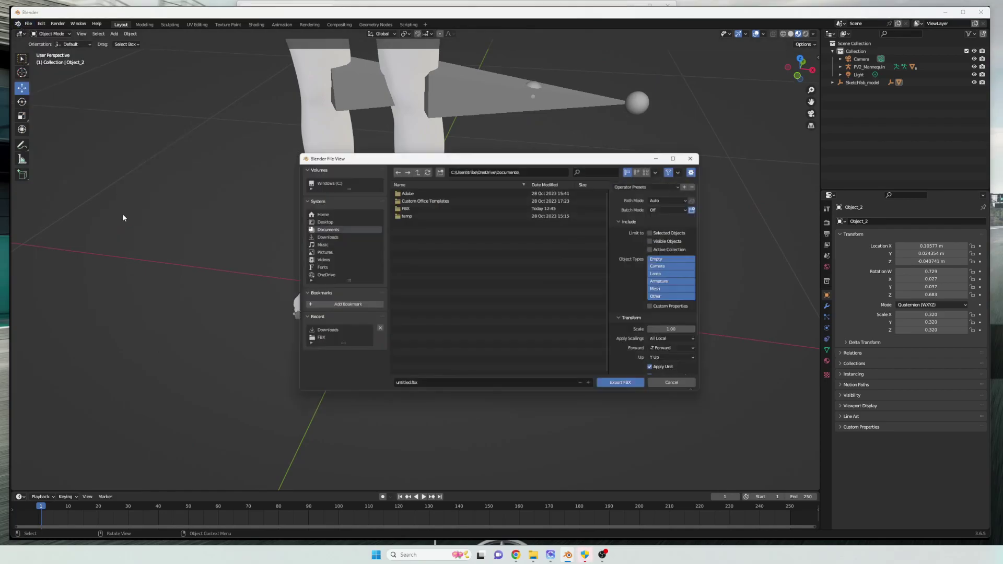
pyautogui.click(403, 206)
pyautogui.click(422, 387)
pyautogui.press('BackSpace')
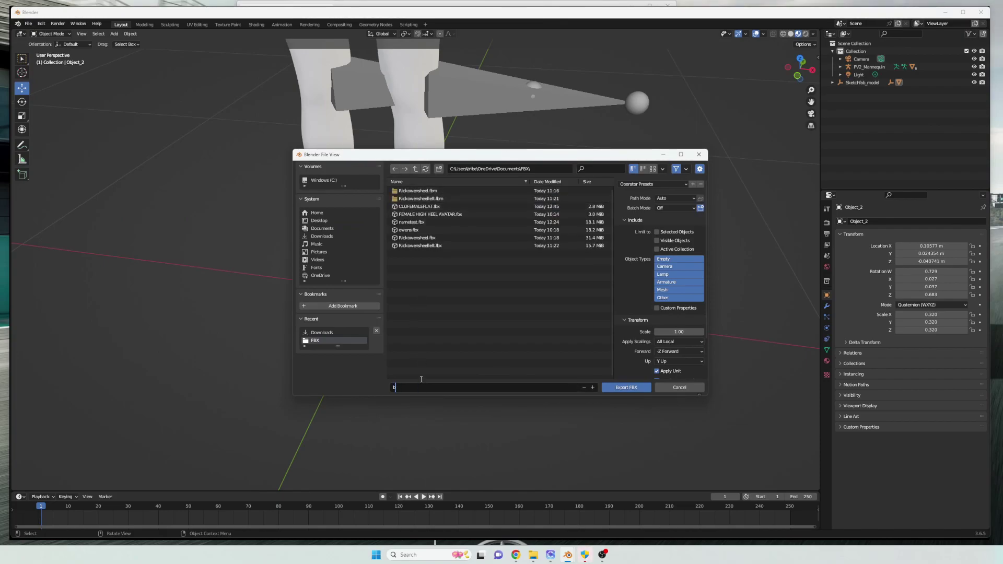
pyautogui.write('Baler')
# Set the FBX export's path mode to Copy and enable embedded textures.
pyautogui.click(694, 199)
pyautogui.click(693, 199)
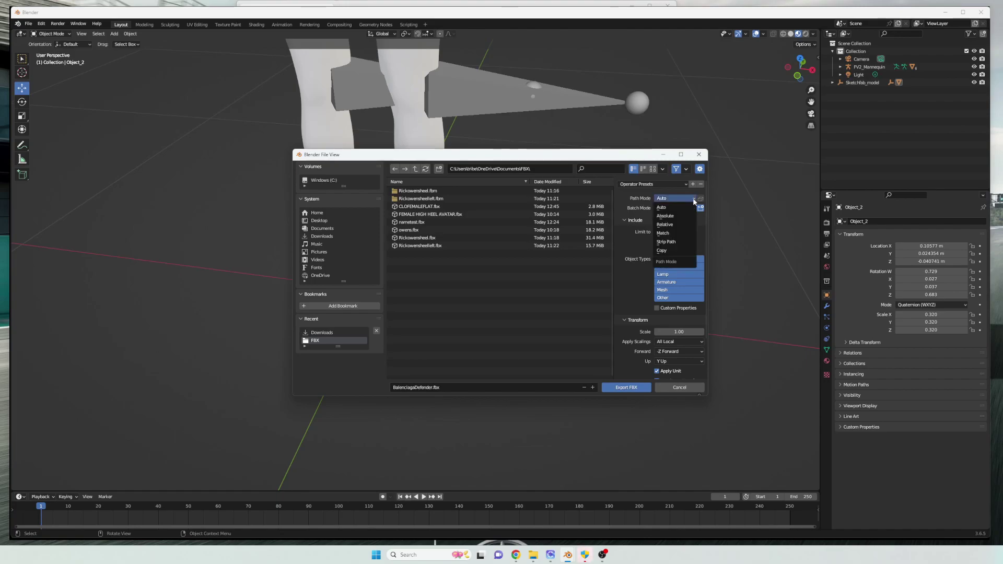
pyautogui.click(661, 250)
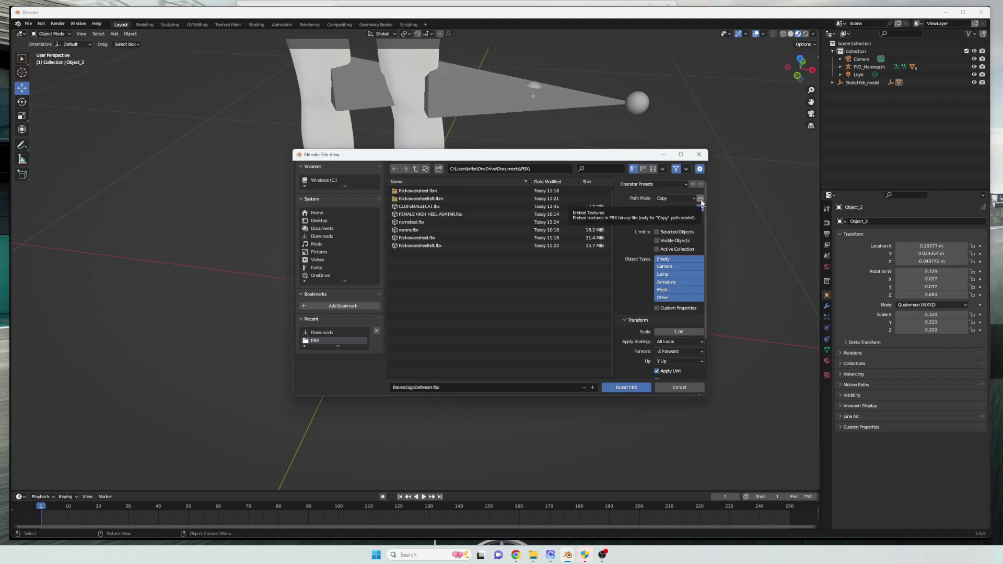
pyautogui.click(700, 199)
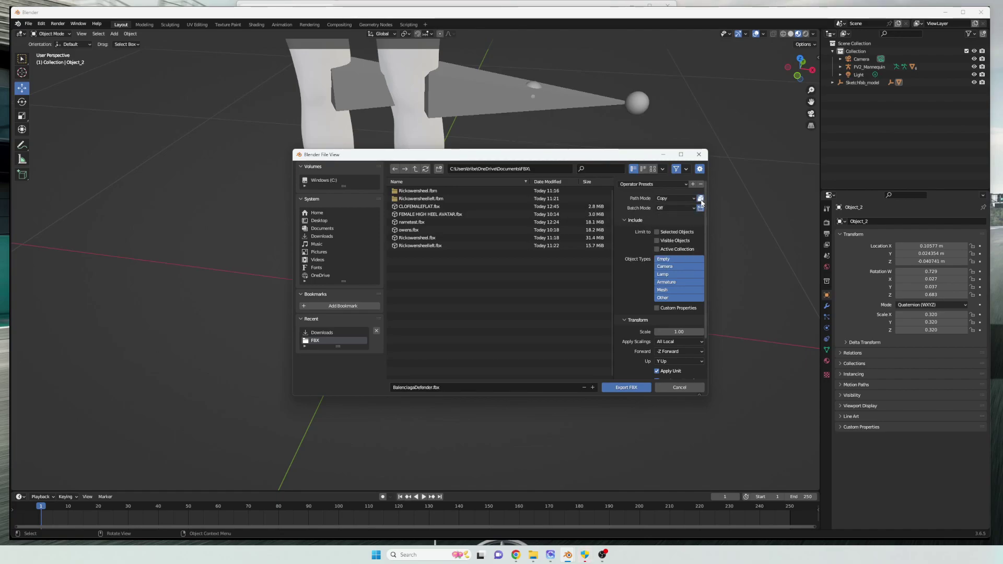
# Limit the export to selected objects and the Mesh object type, then export the FBX file.
pyautogui.click(656, 232)
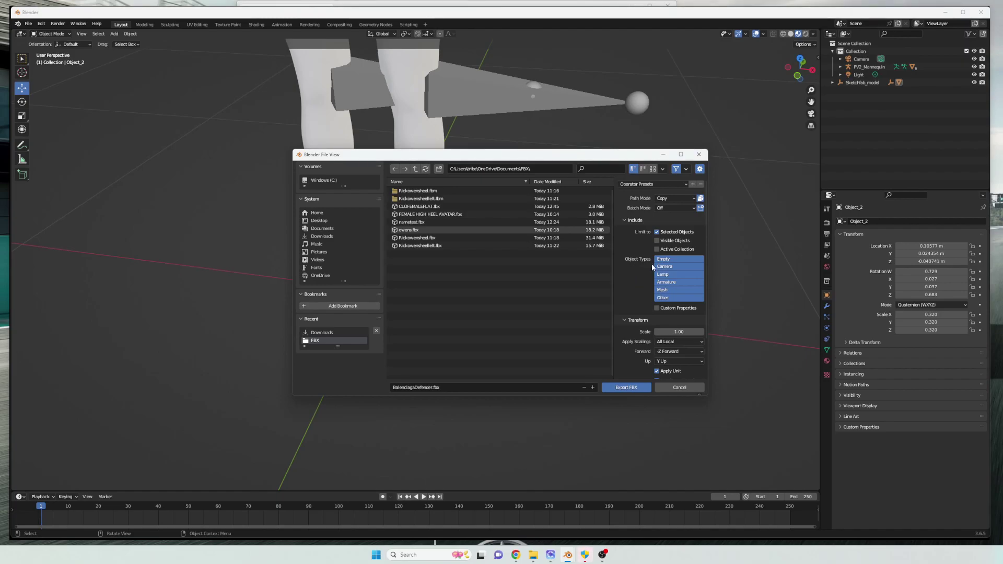
pyautogui.click(666, 290)
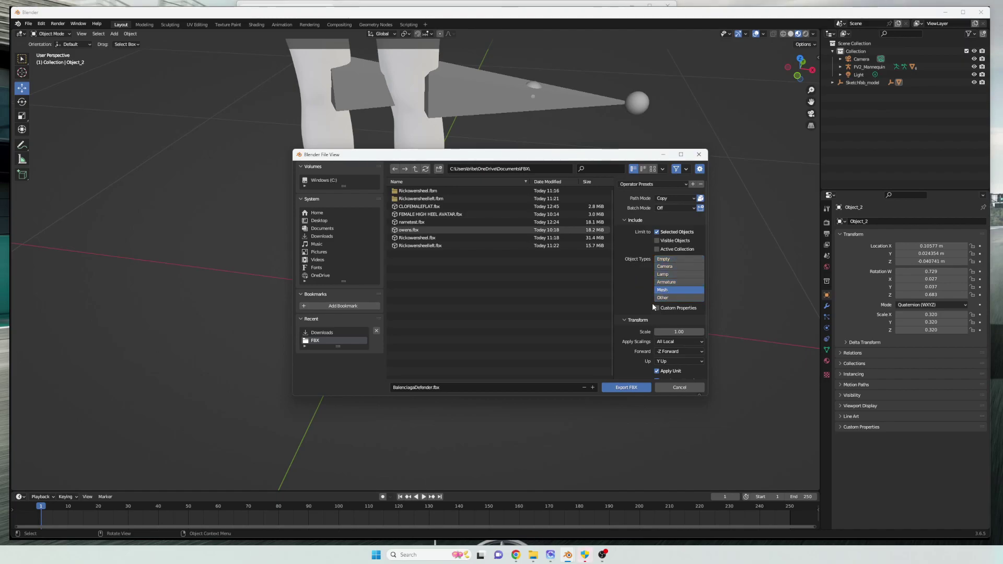
pyautogui.scroll(-2, 643, 340)
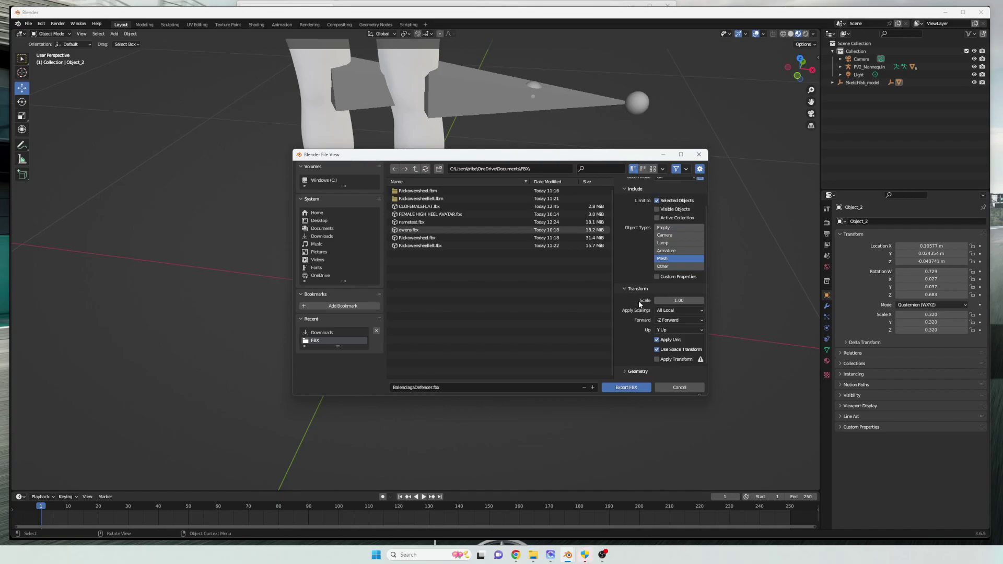
pyautogui.click(672, 320)
pyautogui.click(667, 332)
pyautogui.click(627, 387)
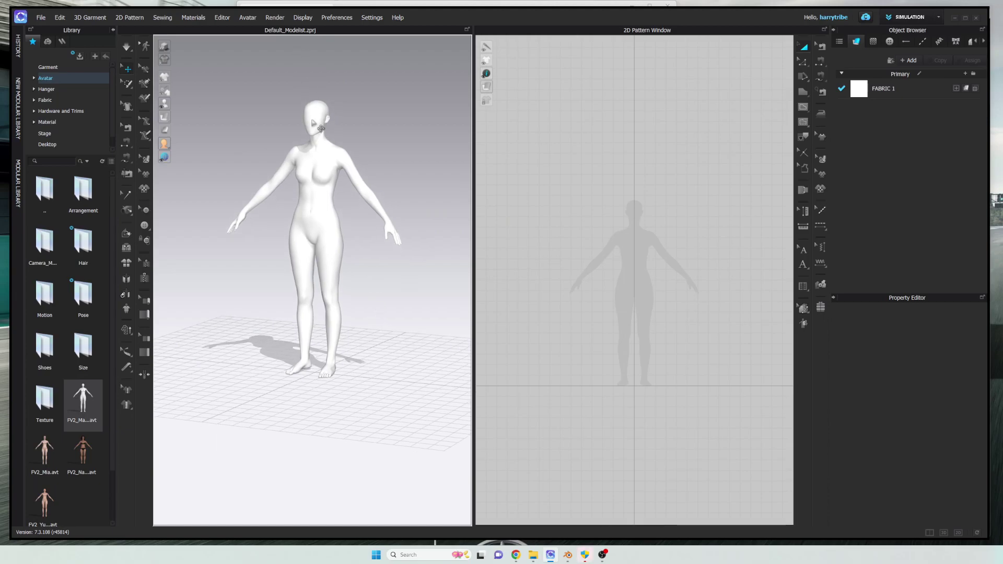
# Switch to CLO, open Register Accessory, and place its dialog clear of the avatar with the feet in view.
pyautogui.moveTo(318, 126); pyautogui.dragTo(347, 197, button='right')
pyautogui.click(248, 17)
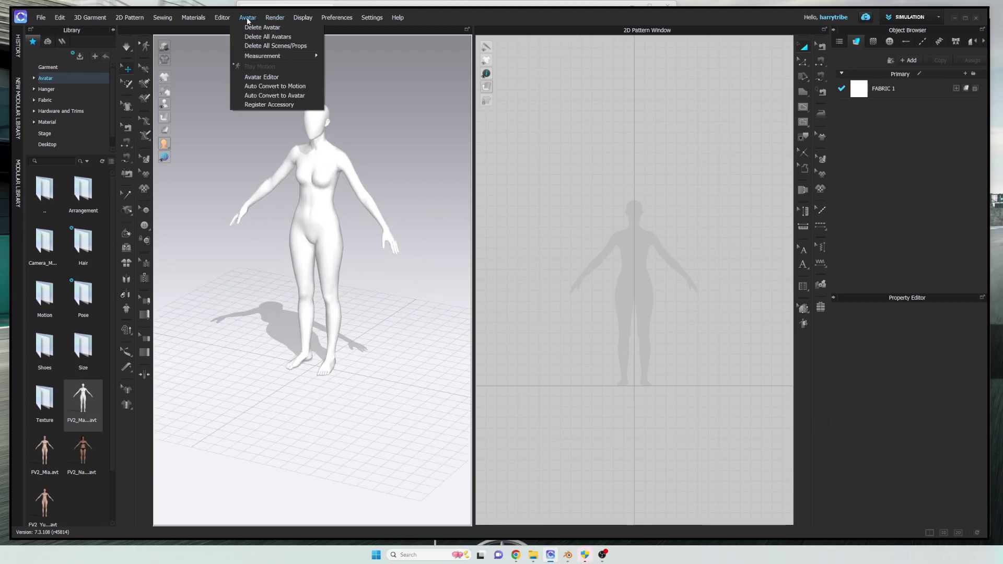
pyautogui.click(281, 110)
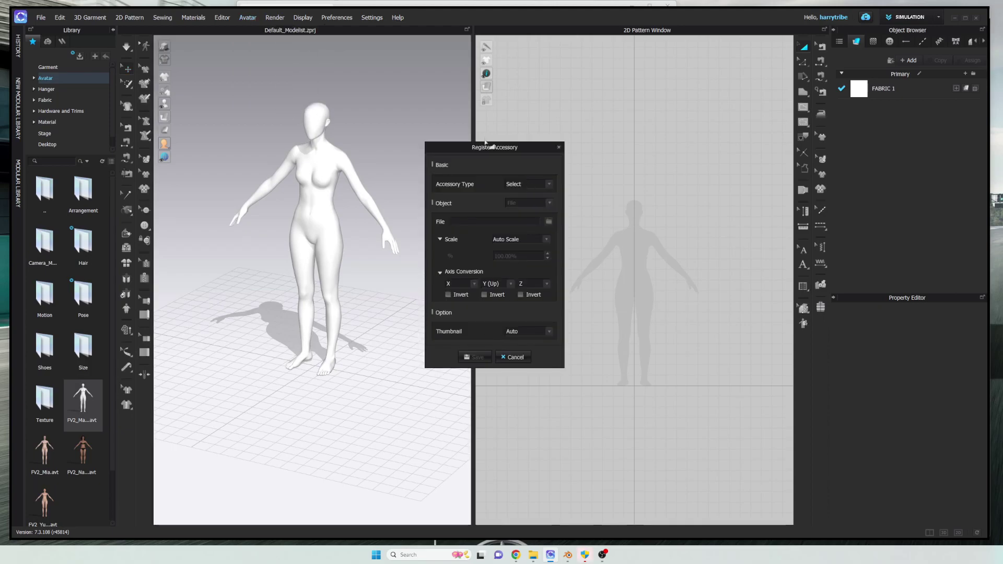
pyautogui.moveTo(506, 152); pyautogui.dragTo(568, 157)
pyautogui.moveTo(375, 289); pyautogui.dragTo(343, 368, button='right')
pyautogui.scroll(-2, 337, 362)
pyautogui.moveTo(336, 362); pyautogui.dragTo(334, 308, button='middle')
pyautogui.click(333, 287)
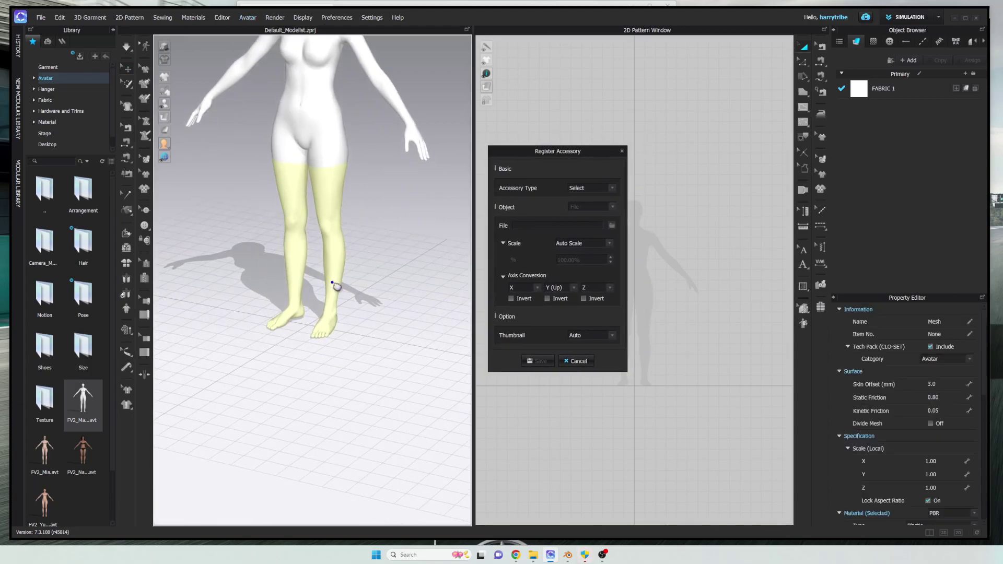
pyautogui.click(362, 314)
pyautogui.moveTo(373, 333); pyautogui.dragTo(354, 323, button='right')
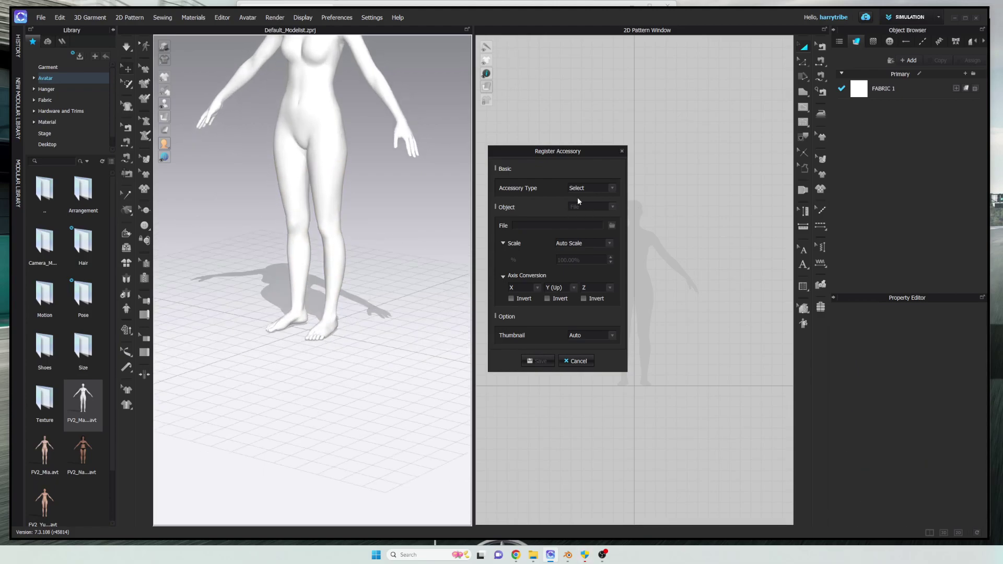
# Set the accessory type to Shoes and load BalenciagaDefender.fbx as the accessory's object file.
pyautogui.click(612, 189)
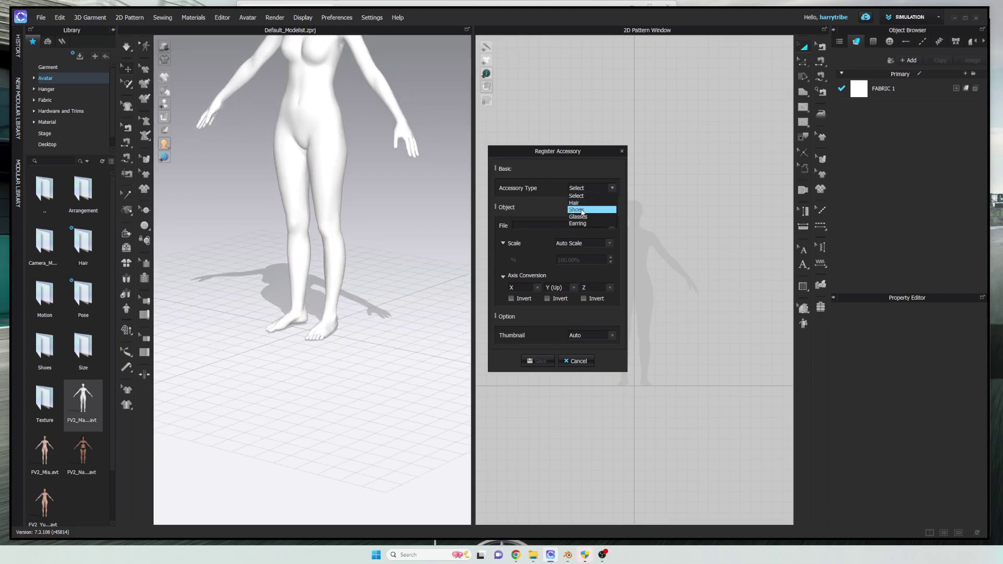
pyautogui.click(581, 209)
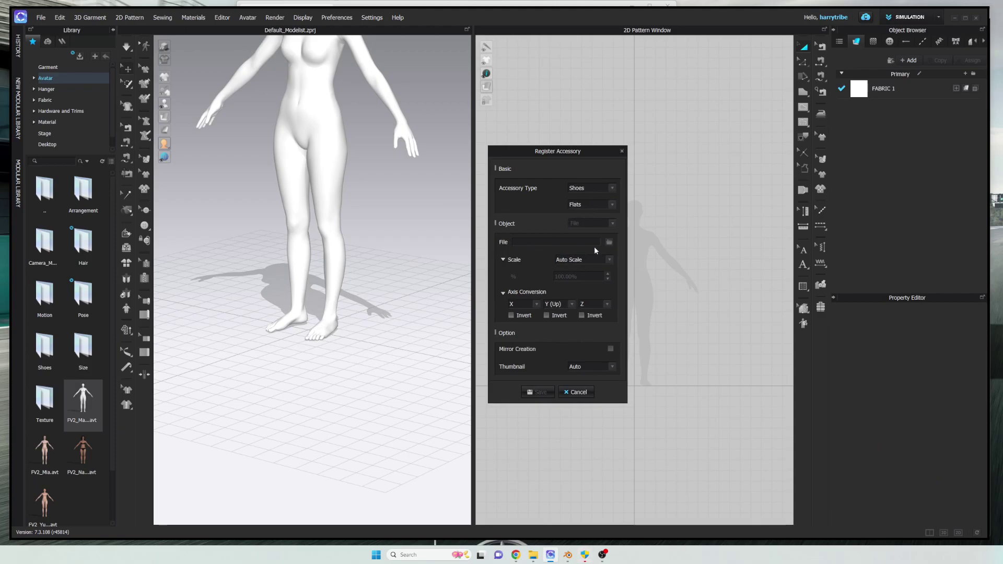
pyautogui.click(608, 242)
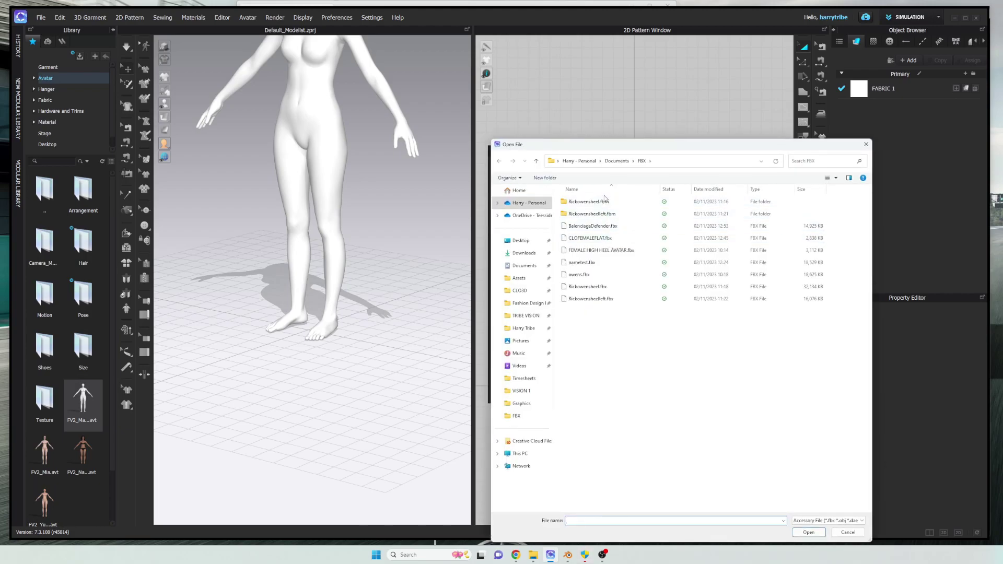
pyautogui.click(585, 225)
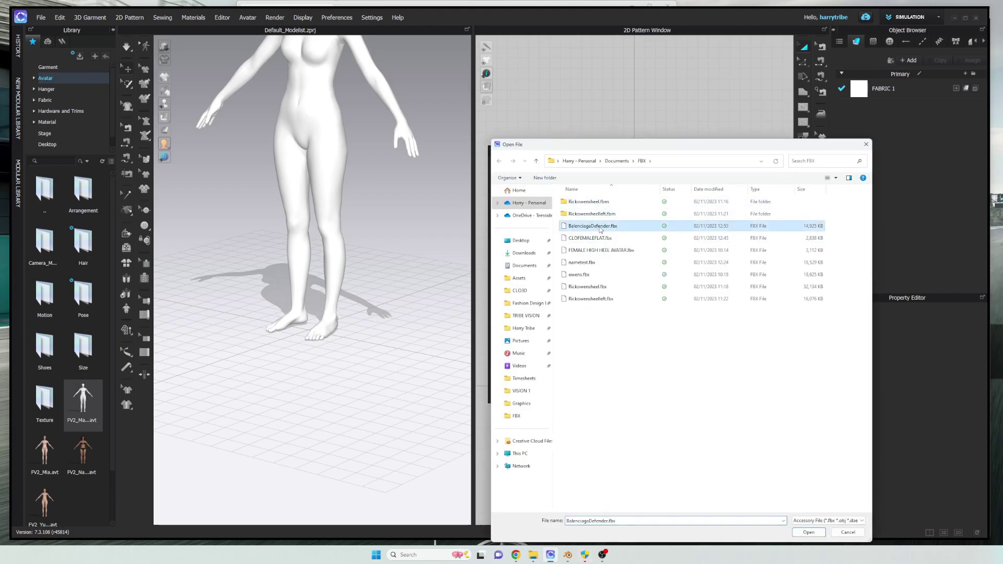
pyautogui.click(809, 533)
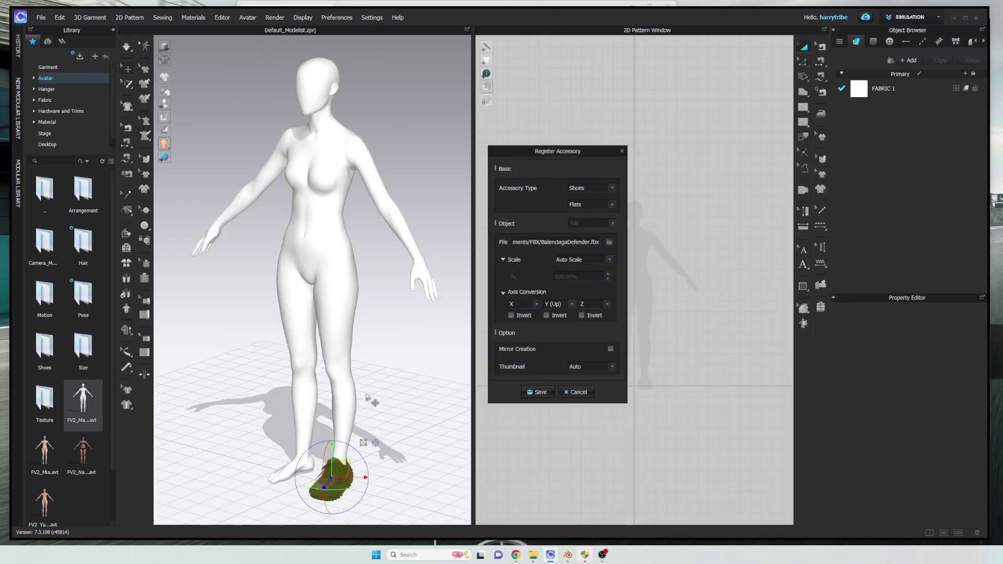
# Deselect the imported shoe and examine its fit, textures and placement on the avatar's left foot from all sides.
pyautogui.moveTo(386, 447); pyautogui.dragTo(382, 315, button='middle')
pyautogui.click(382, 314)
pyautogui.scroll(2, 333, 346)
pyautogui.scroll(-3, 332, 346)
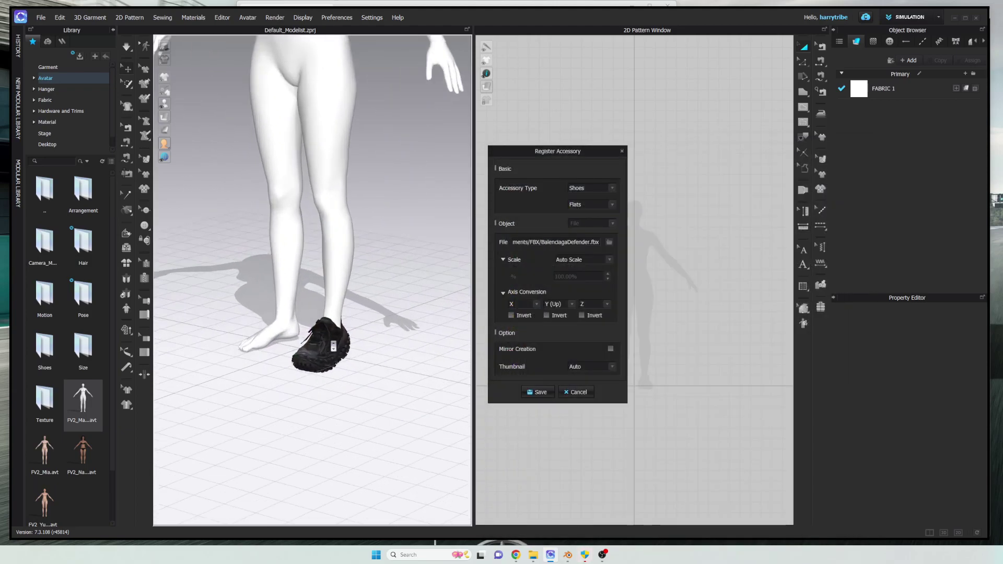
pyautogui.moveTo(369, 386); pyautogui.dragTo(321, 307, button='right')
pyautogui.scroll(3, 320, 307)
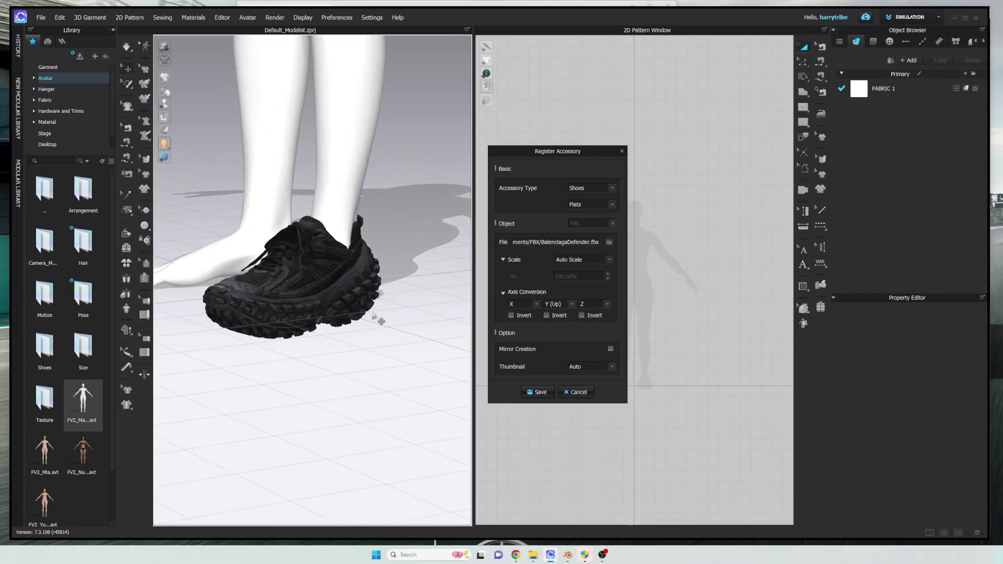
pyautogui.moveTo(385, 320); pyautogui.dragTo(424, 324, button='right')
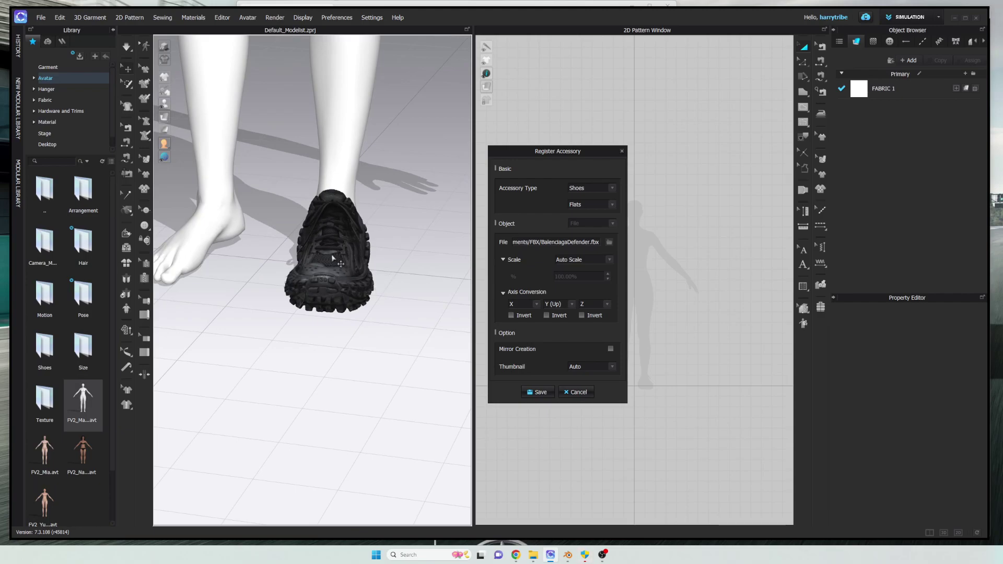
pyautogui.click(333, 258)
pyautogui.moveTo(345, 250)
pyautogui.mouseDown()
pyautogui.moveTo(311, 249)
pyautogui.moveTo(362, 250)
pyautogui.mouseUp()
pyautogui.moveTo(409, 273); pyautogui.dragTo(355, 255, button='right')
pyautogui.moveTo(316, 265); pyautogui.dragTo(292, 267)
pyautogui.moveTo(291, 267); pyautogui.dragTo(377, 287, button='right')
pyautogui.moveTo(311, 266); pyautogui.dragTo(300, 261)
pyautogui.click(381, 289)
pyautogui.moveTo(381, 289); pyautogui.dragTo(323, 277, button='right')
pyautogui.moveTo(350, 308); pyautogui.dragTo(338, 308, button='right')
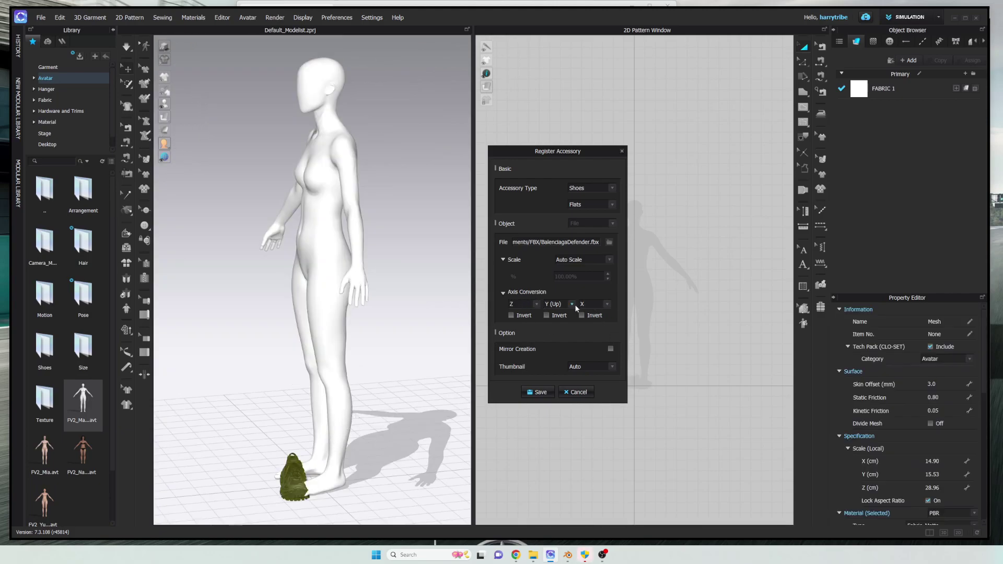
# Keep Y (Up) in the axis conversion and turn on Mirror Creation to produce the second shoe.
pyautogui.click(575, 305)
pyautogui.click(560, 328)
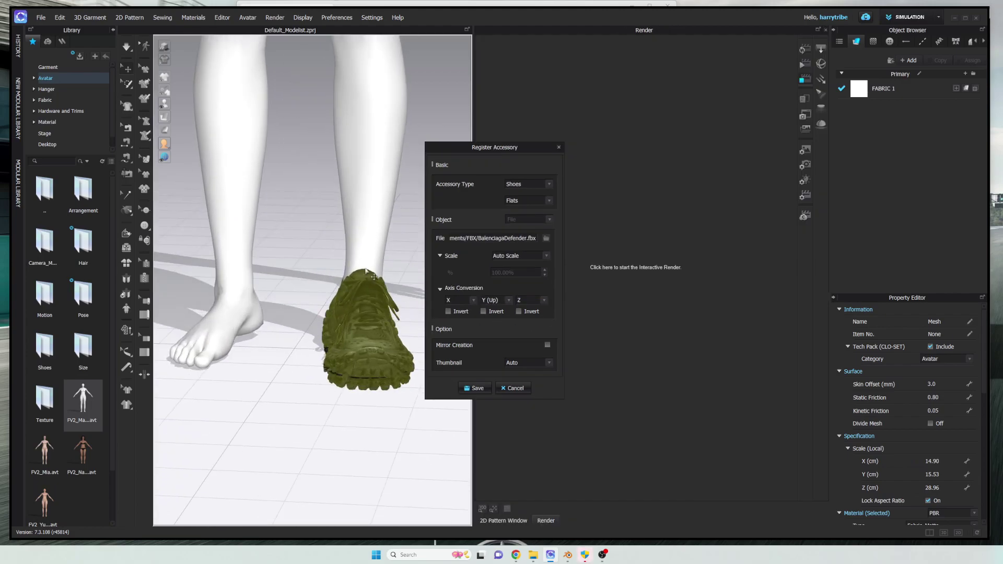
pyautogui.click(367, 428)
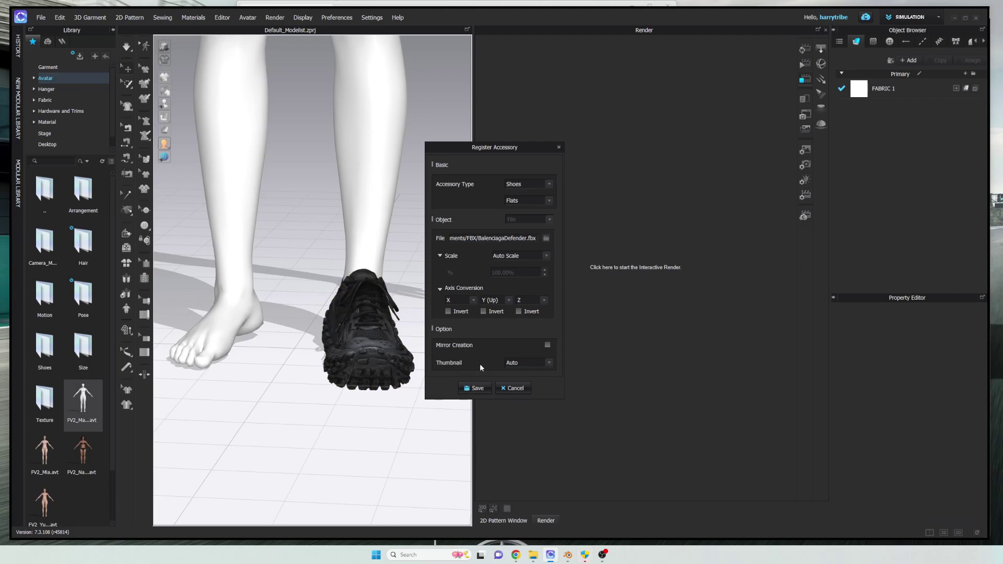
pyautogui.moveTo(291, 282); pyautogui.dragTo(331, 282, button='right')
pyautogui.click(548, 345)
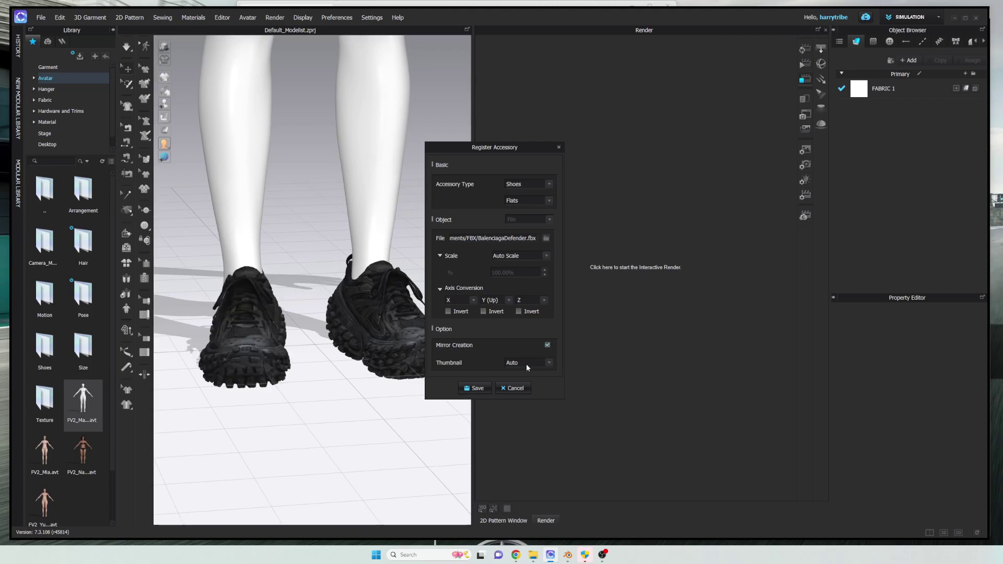
# Examine the mirrored pair of shoes on the avatar's feet, selecting each shoe in turn.
pyautogui.moveTo(350, 316); pyautogui.dragTo(295, 312, button='right')
pyautogui.click(292, 313)
pyautogui.moveTo(340, 391); pyautogui.dragTo(325, 385, button='right')
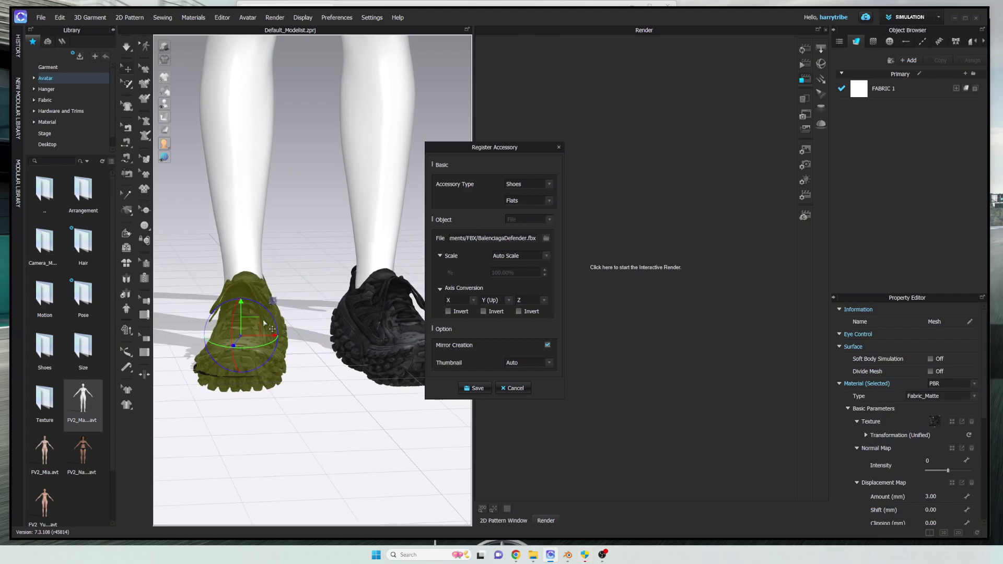
pyautogui.click(315, 291)
pyautogui.click(268, 331)
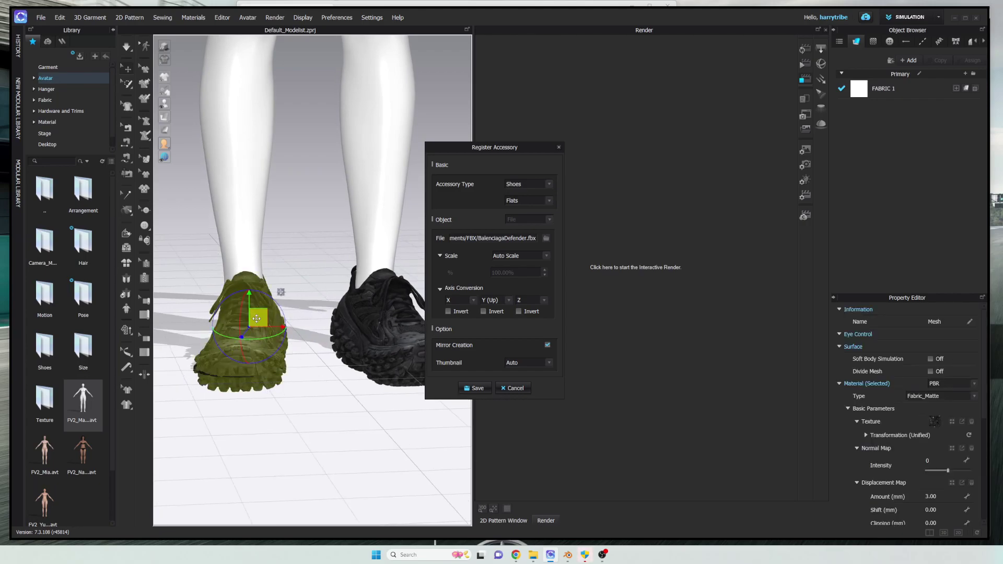
pyautogui.click(376, 334)
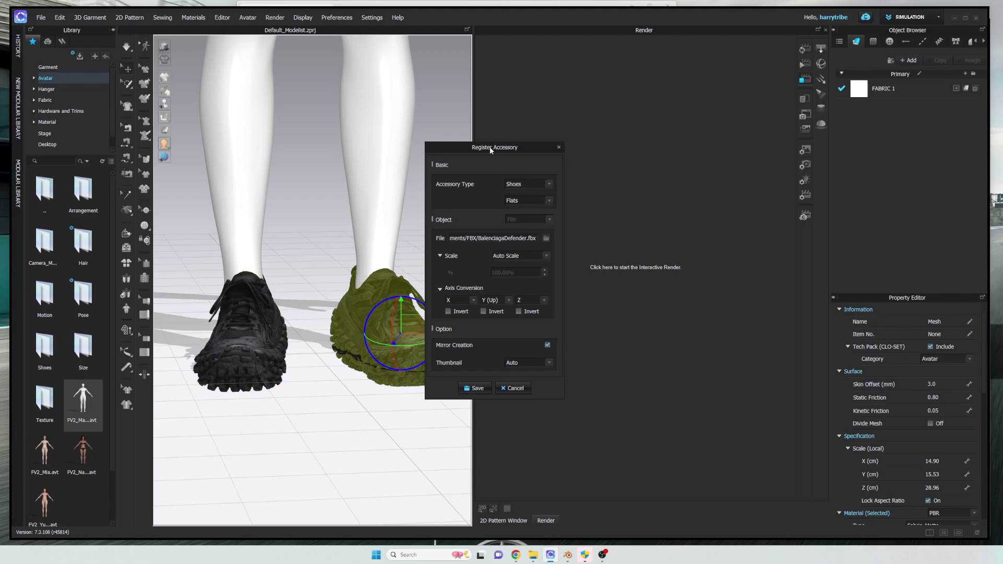
# Start saving the accessory and choose CLO's Assets/Avatar/Avatar/Female_V2/Shoes folder as its location.
pyautogui.moveTo(491, 150); pyautogui.dragTo(562, 157)
pyautogui.click(538, 399)
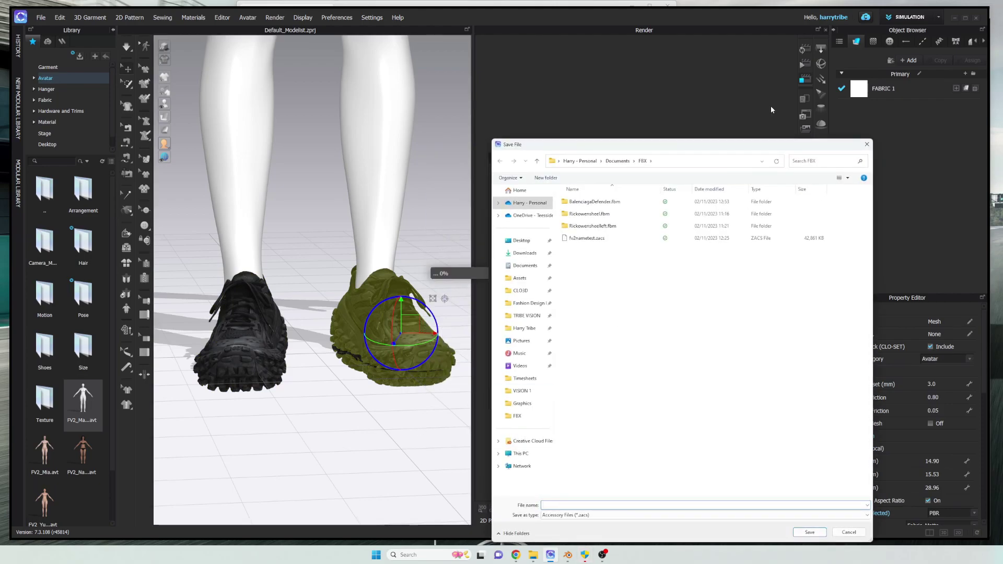
pyautogui.moveTo(621, 147); pyautogui.dragTo(624, 91)
pyautogui.click(523, 222)
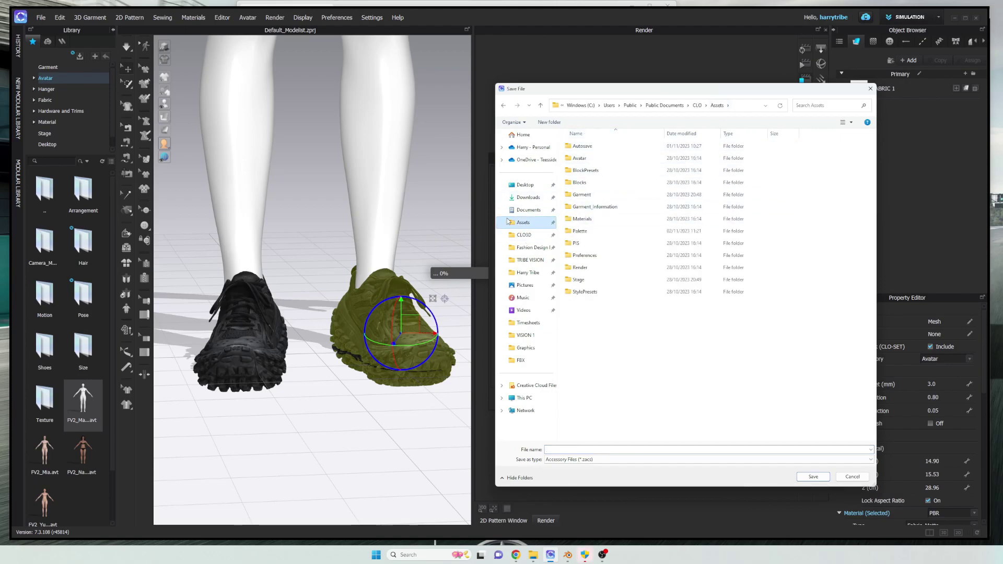
pyautogui.doubleClick(594, 157)
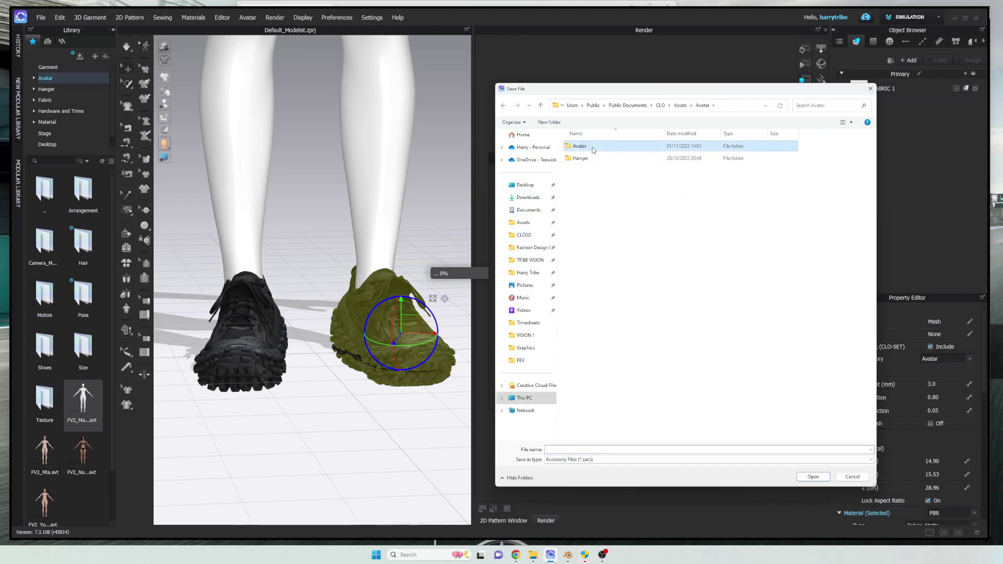
pyautogui.doubleClick(592, 157)
pyautogui.doubleClick(592, 157)
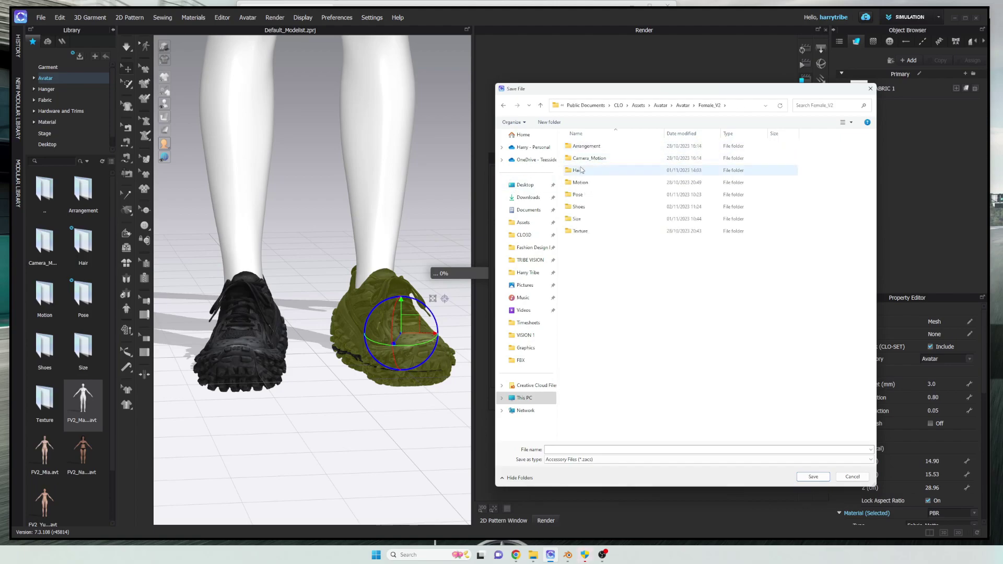
pyautogui.doubleClick(583, 208)
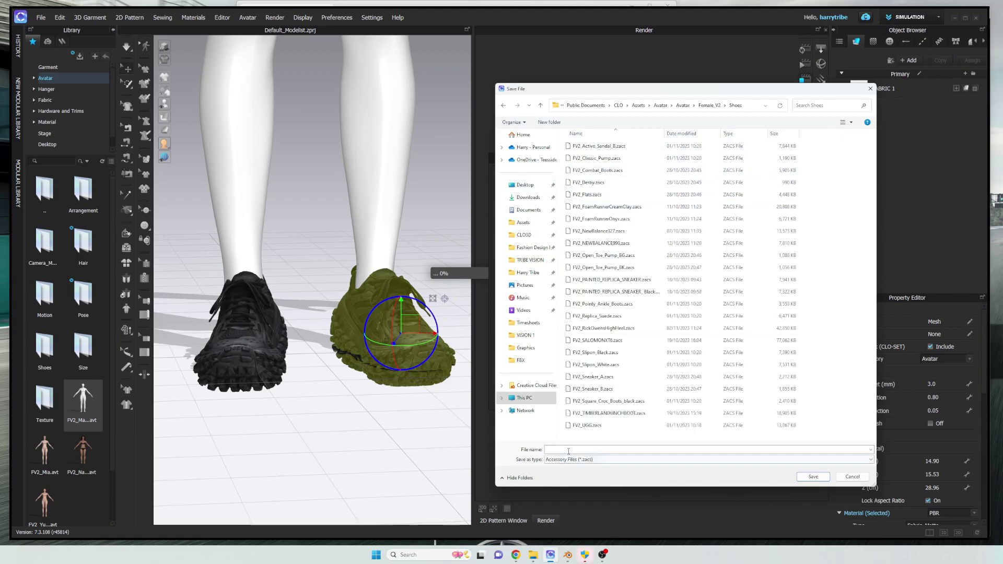
# Save the accessory as FV2_BalenciagaDefender, open its folder to check the file, and close the registration windows.
pyautogui.write('FV2_BalenciagaDefnder')
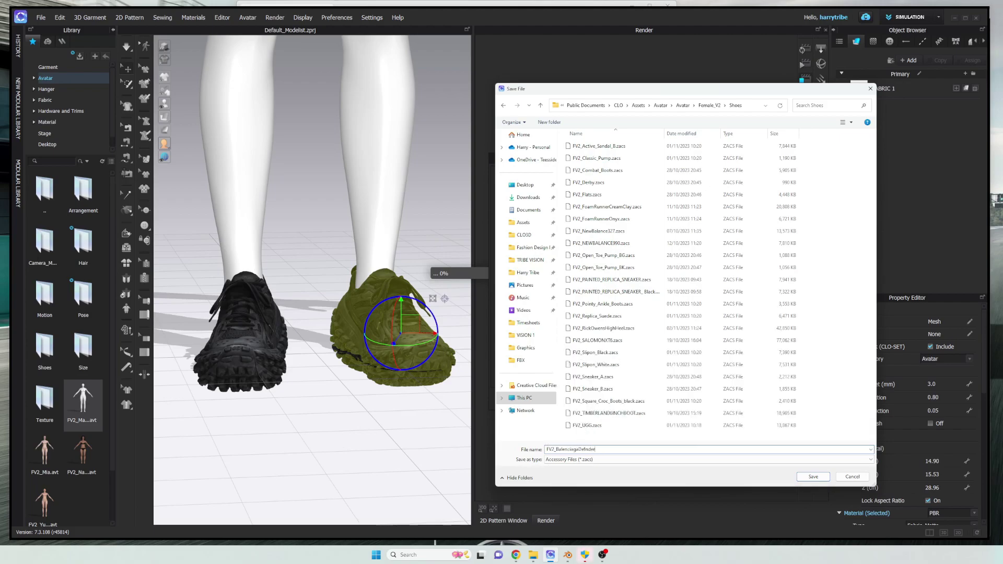
pyautogui.press('Return')
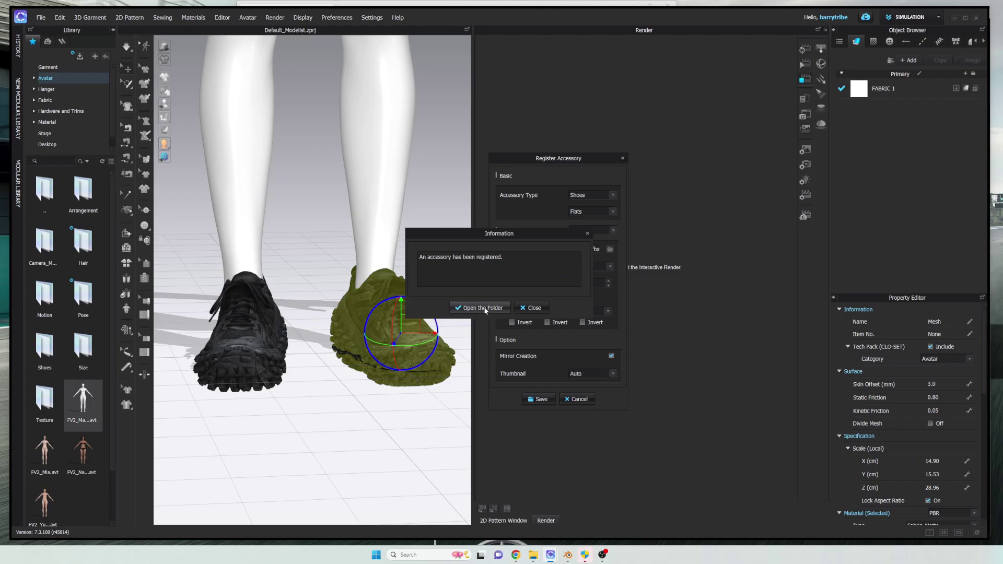
pyautogui.click(481, 308)
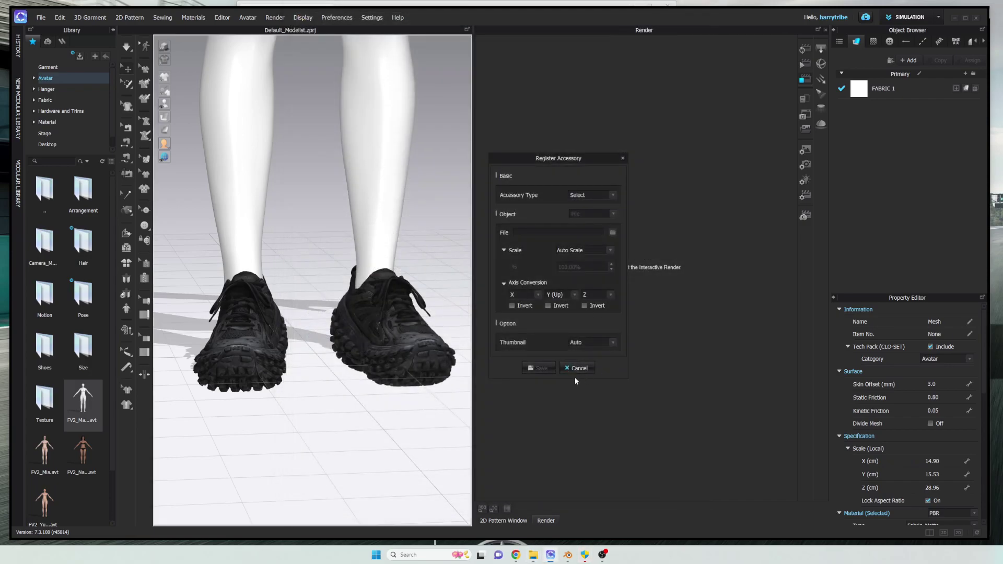
pyautogui.click(576, 368)
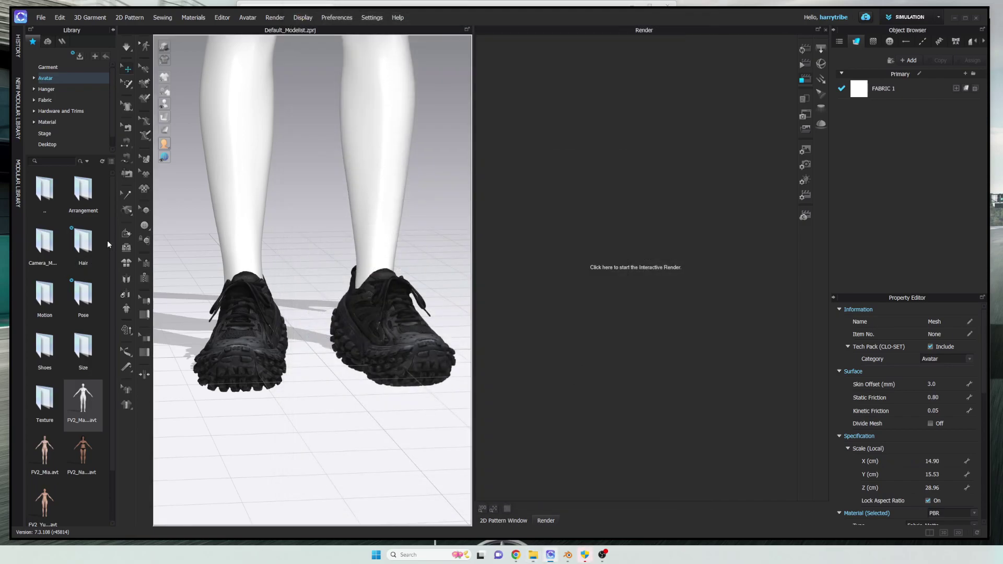
# Delete the imported shoe from the scene and reload the bare female mannequin avatar.
pyautogui.click(271, 321)
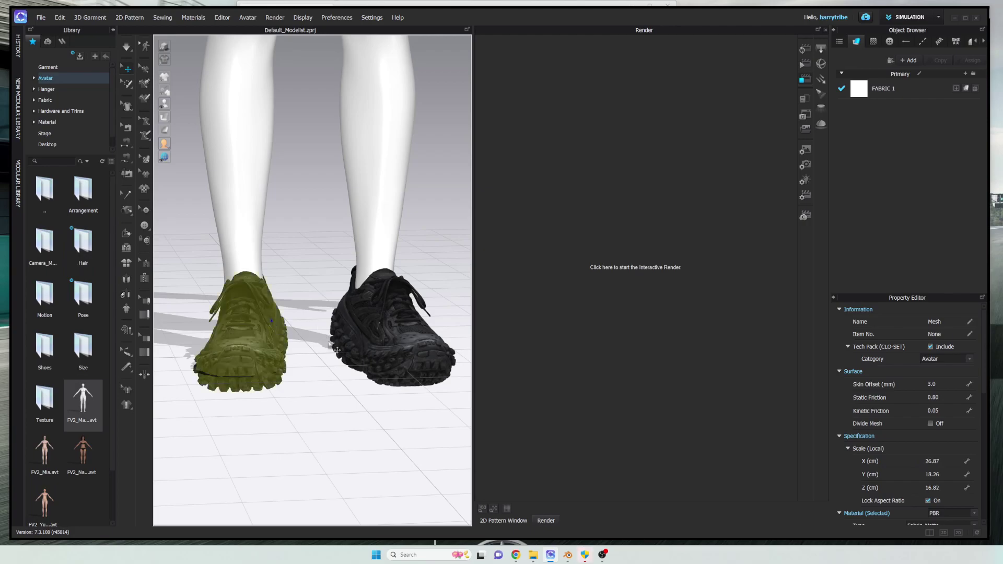
pyautogui.press('Delete')
pyautogui.click(57, 79)
pyautogui.doubleClick(83, 402)
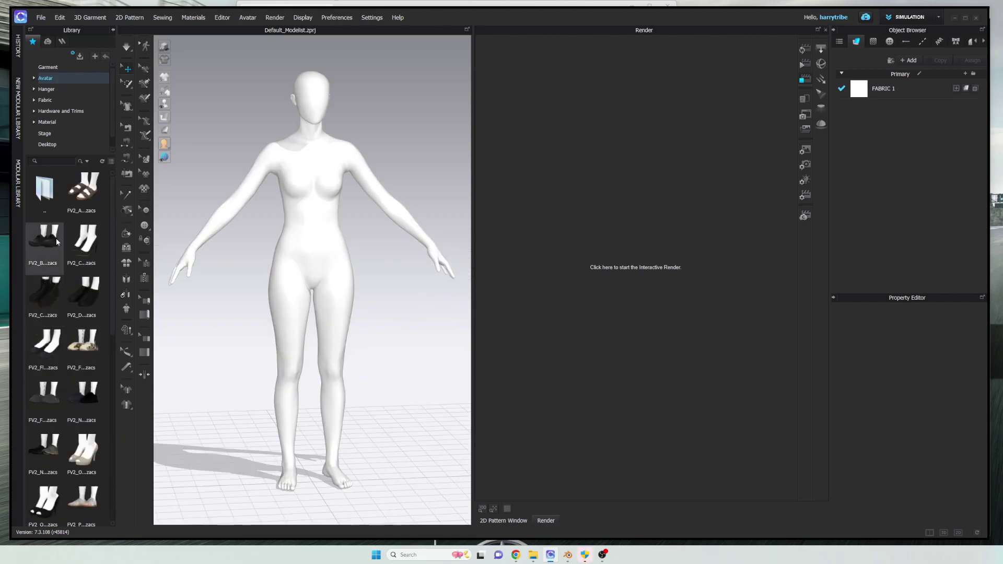
# Put the registered FV2_BalenciagaDefender shoes on the avatar and raise it so the soles rest on the ground.
pyautogui.doubleClick(54, 249)
pyautogui.scroll(2, 380, 407)
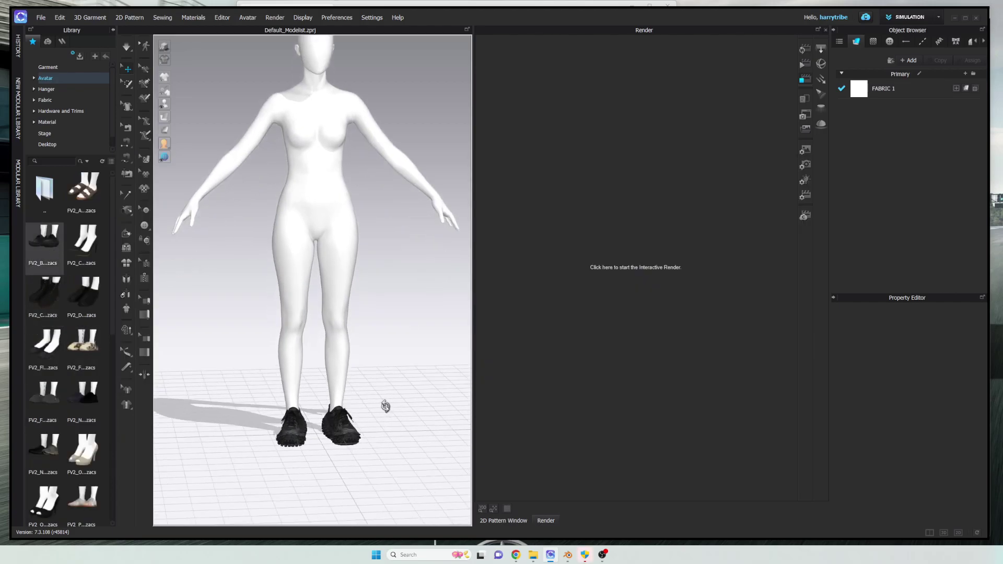
pyautogui.moveTo(380, 407); pyautogui.dragTo(350, 400, button='right')
pyautogui.rightClick(333, 339)
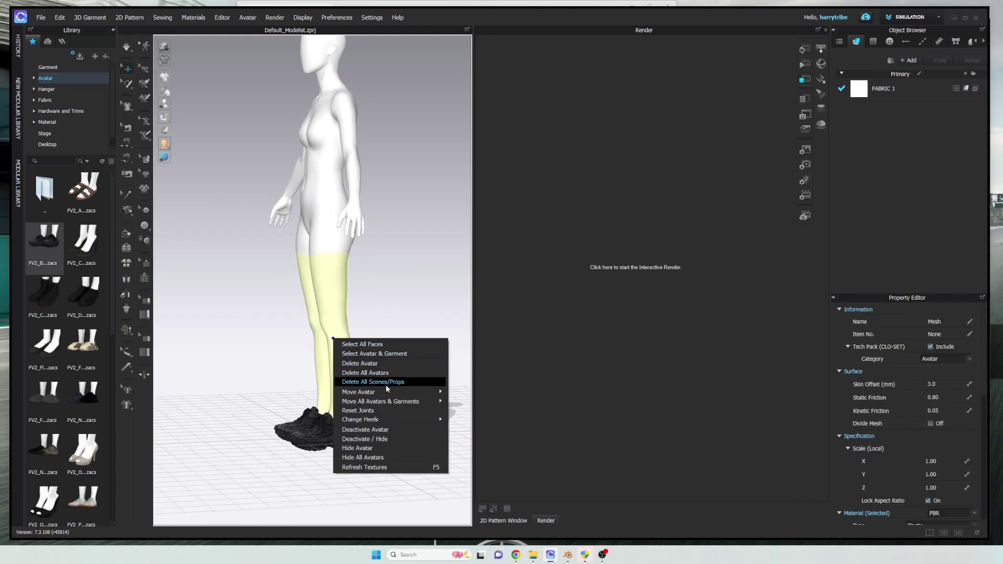
pyautogui.moveTo(392, 402)
pyautogui.click(459, 411)
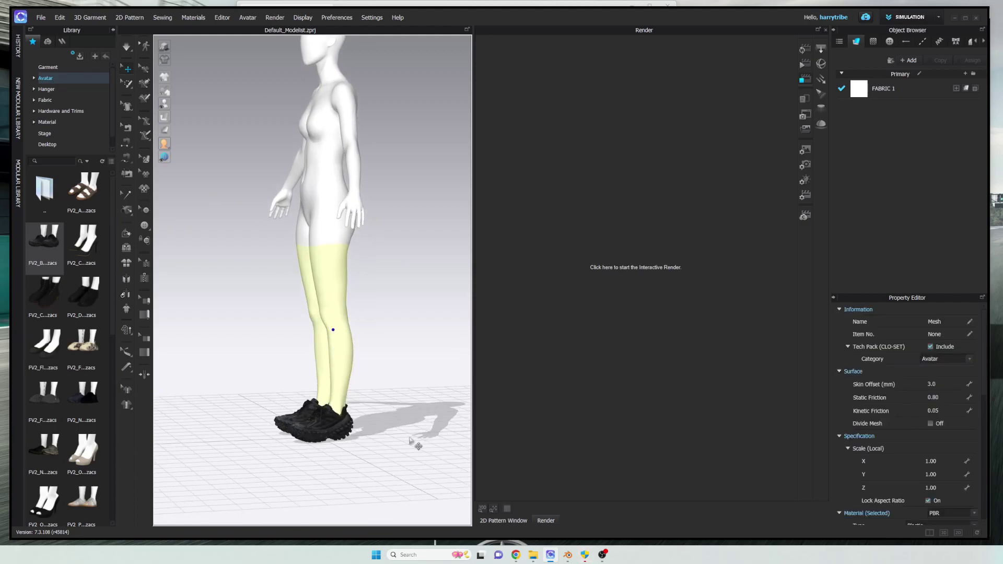
# Show the avatar's joints and rotate its left leg and ankle joints into a bent-knee pose to test the shoe.
pyautogui.moveTo(398, 445); pyautogui.dragTo(372, 429, button='right')
pyautogui.scroll(2, 371, 431)
pyautogui.click(359, 333)
pyautogui.hotkey('shift', 'x')
pyautogui.moveTo(358, 333); pyautogui.dragTo(338, 335, button='right')
pyautogui.moveTo(350, 397); pyautogui.dragTo(367, 339)
pyautogui.moveTo(319, 363); pyautogui.dragTo(327, 385)
pyautogui.moveTo(334, 397); pyautogui.dragTo(395, 405, button='right')
pyautogui.moveTo(362, 346); pyautogui.dragTo(354, 342)
pyautogui.moveTo(360, 393); pyautogui.dragTo(362, 369)
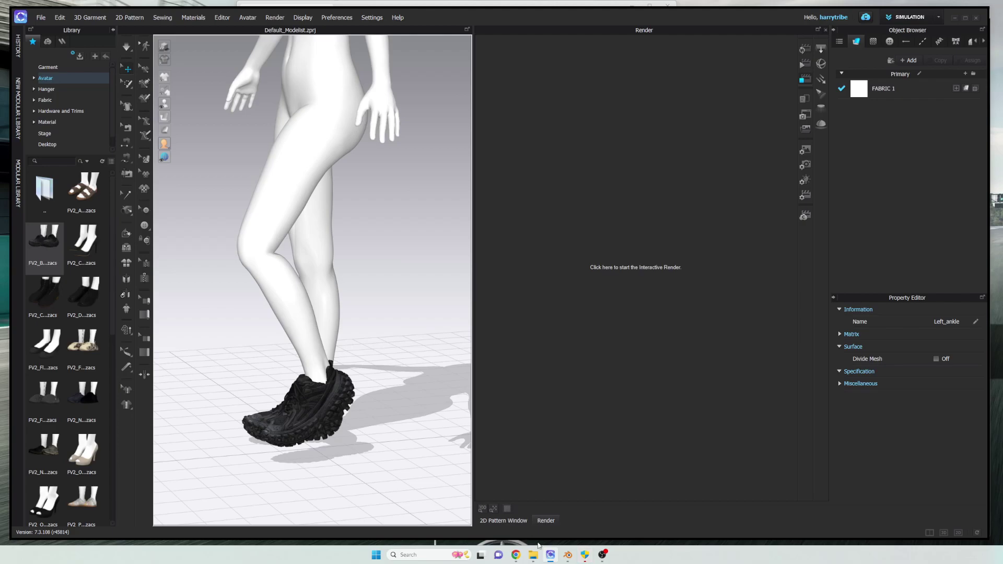